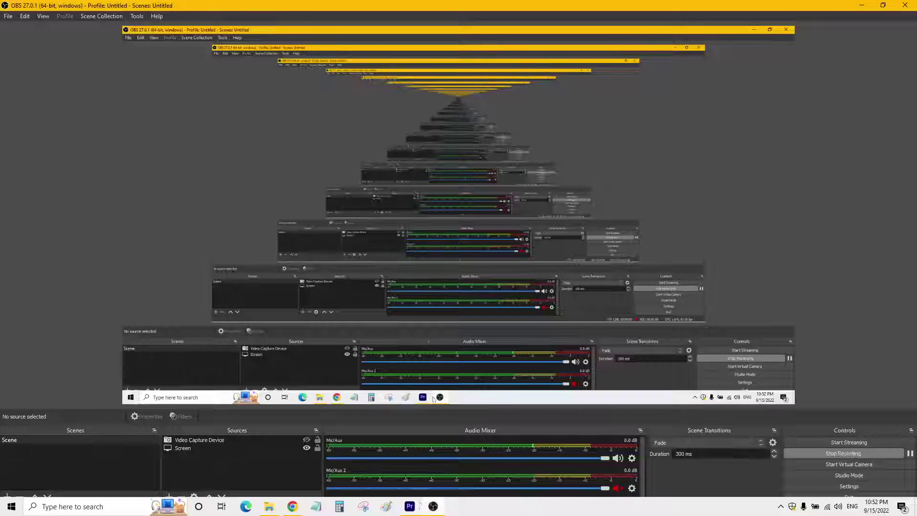
Switch from OBS to the empty Untitled Premiere Pro project via the taskbar
click(419, 502)
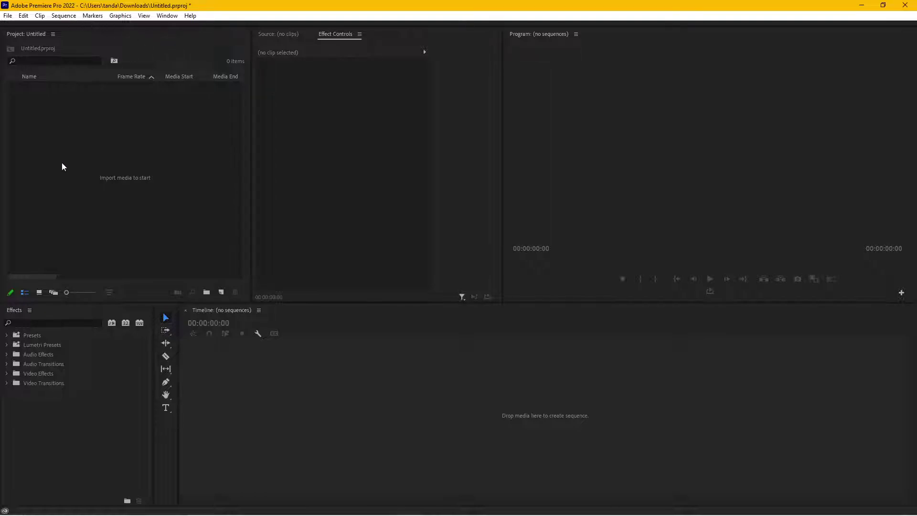
Import the interview MP4 into the Project panel
click(82, 191)
double_click(82, 190)
double_click(159, 121)
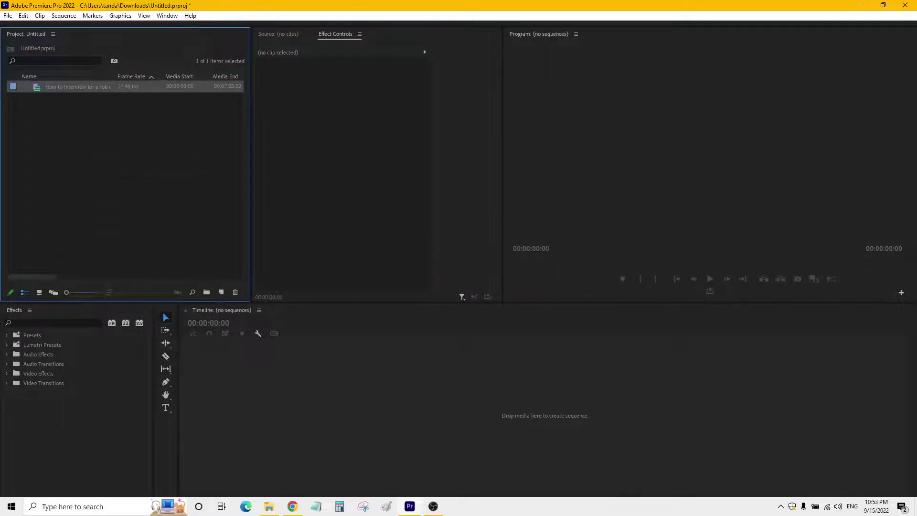
Drag the interview clip onto the Timeline to create a 00:07:03:23 sequence
click(436, 508)
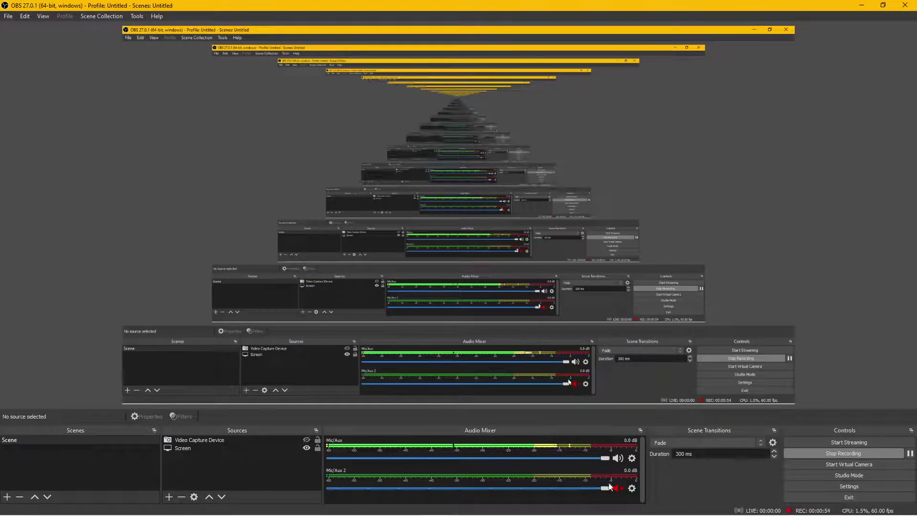
click(403, 507)
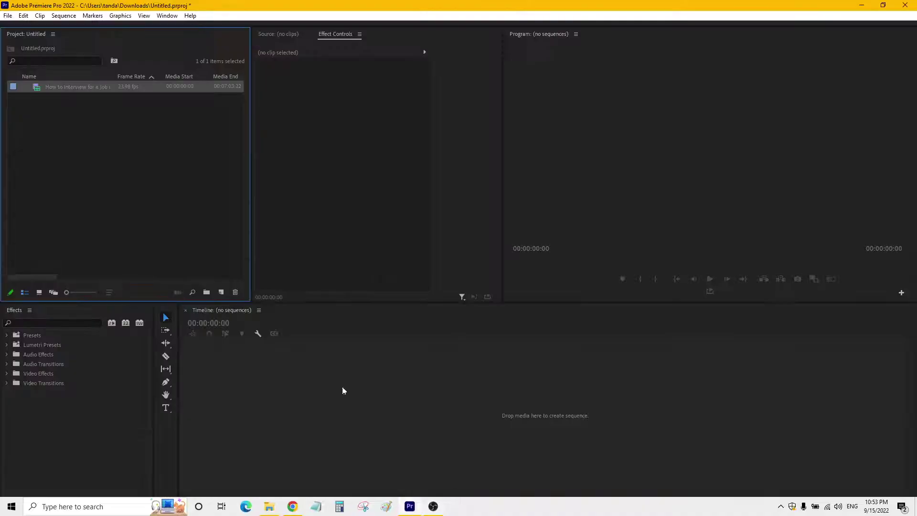
drag(37, 87, 75, 127)
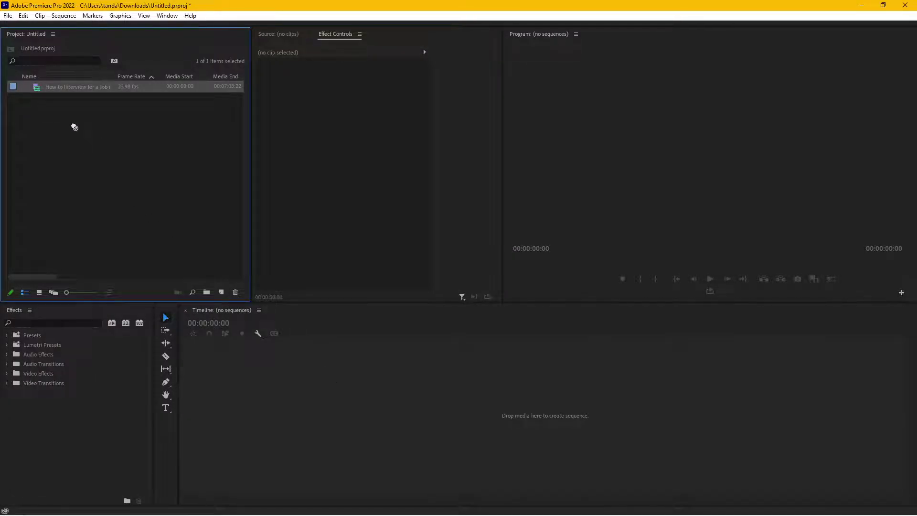
drag(74, 127, 221, 291)
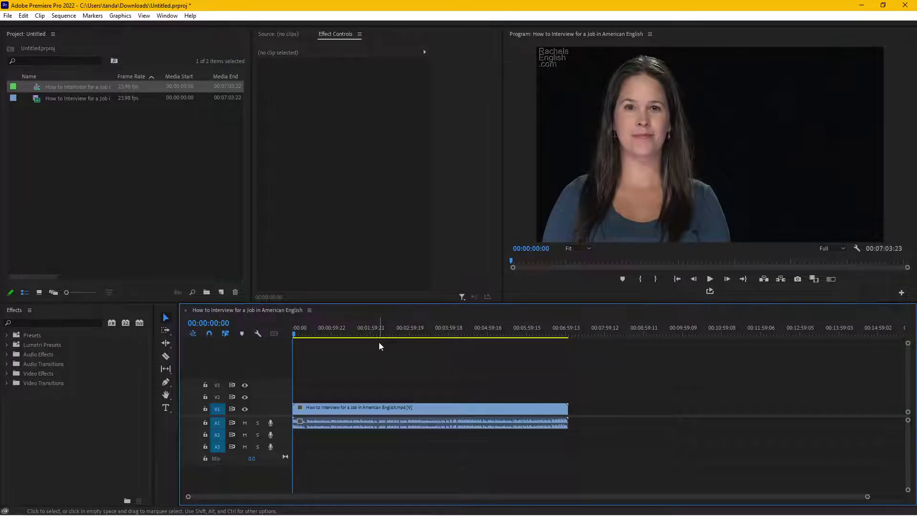
Play the opening of the interview, stop it, and jump ahead about one minute
key(space)
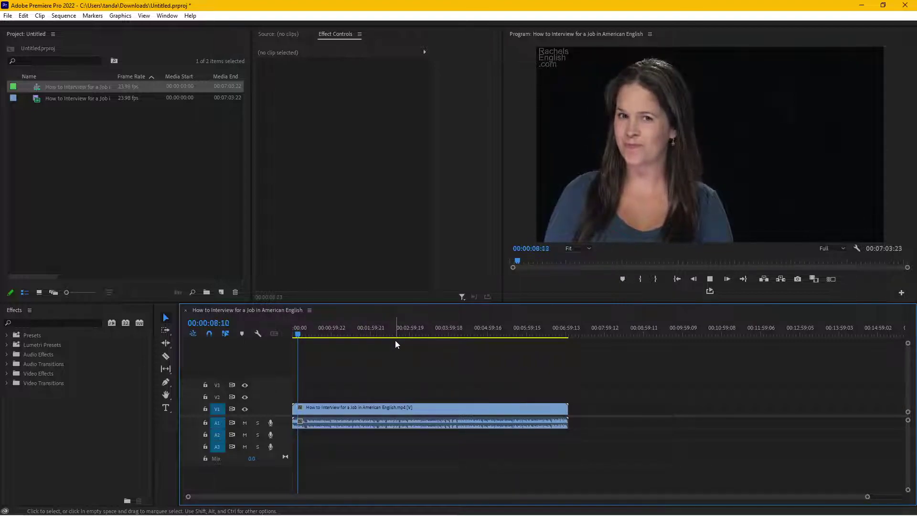
key(space)
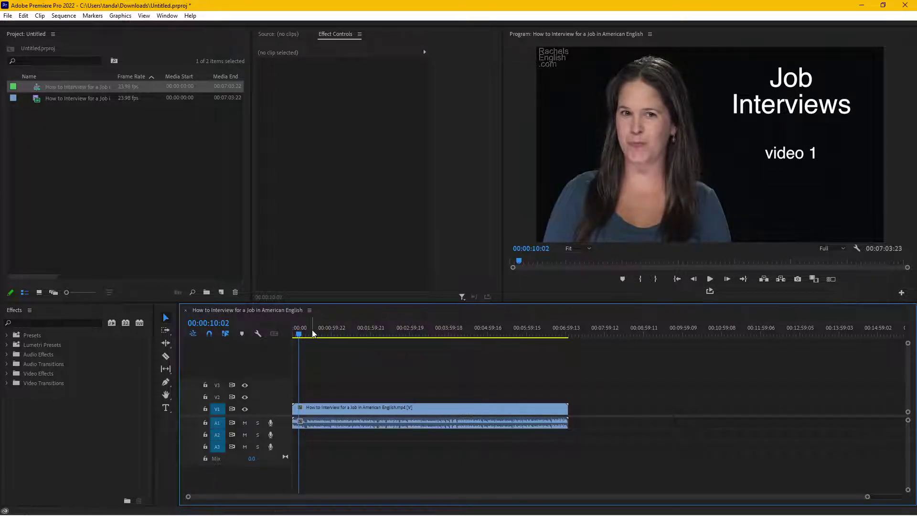
drag(311, 334, 334, 338)
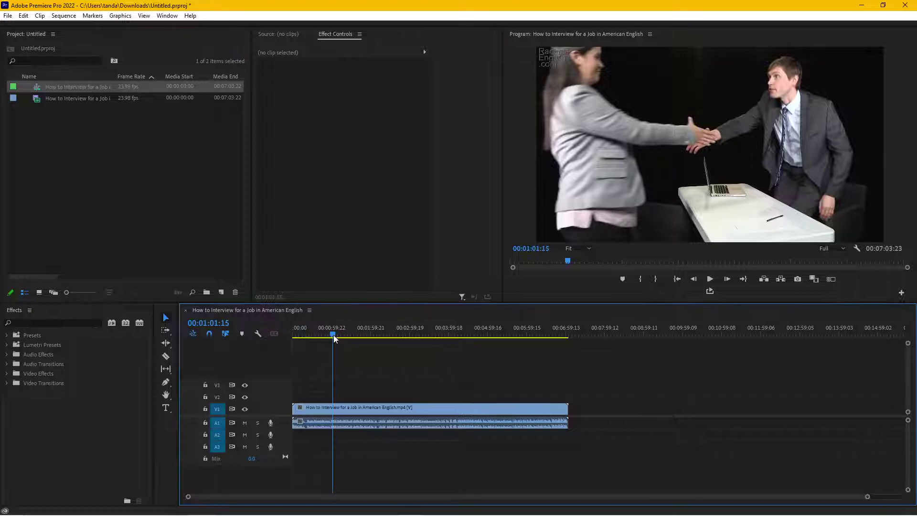
Park the playhead on the Small Talk title at 00:01:12:15 and select the video and audio clips
drag(334, 338, 339, 337)
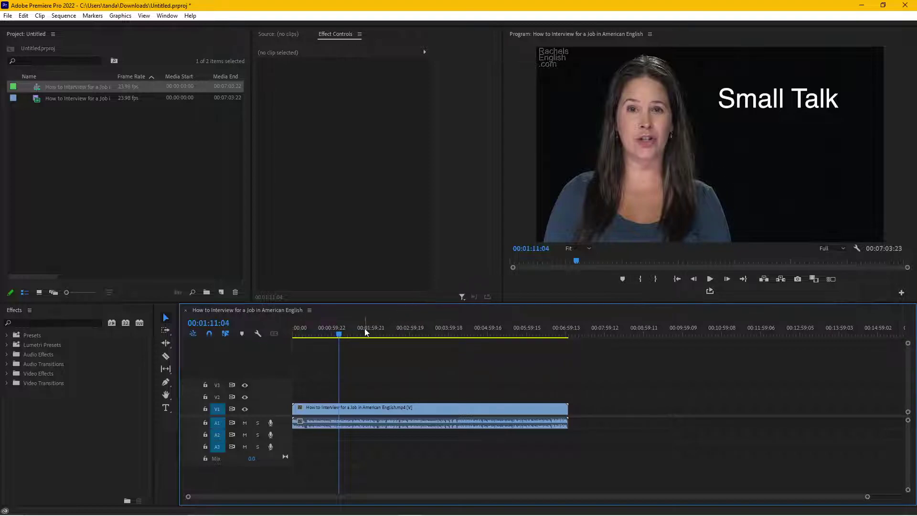
click(341, 335)
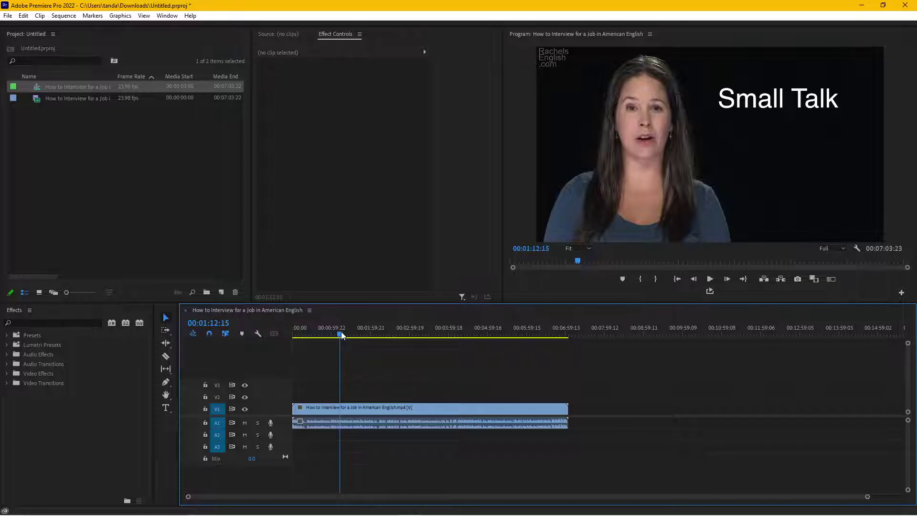
drag(360, 379, 415, 451)
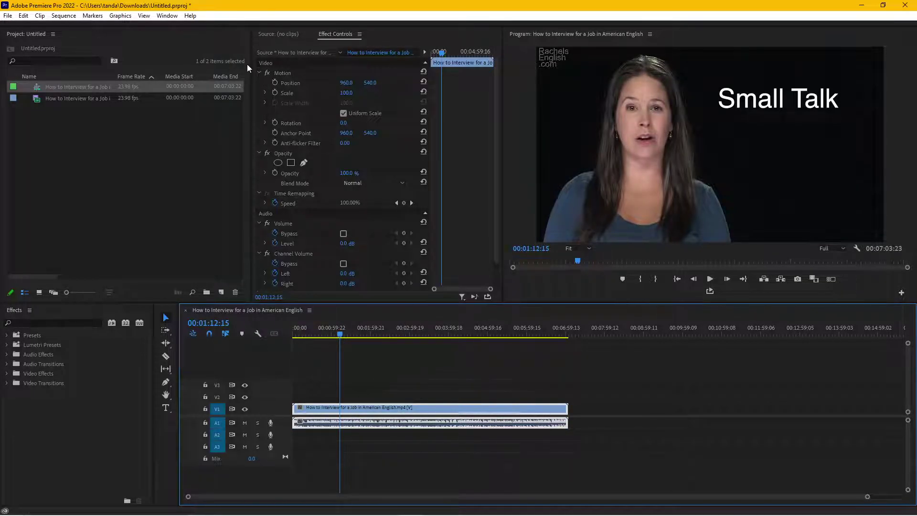
Open the floating Text panel from the Window menu and move it aside
click(167, 15)
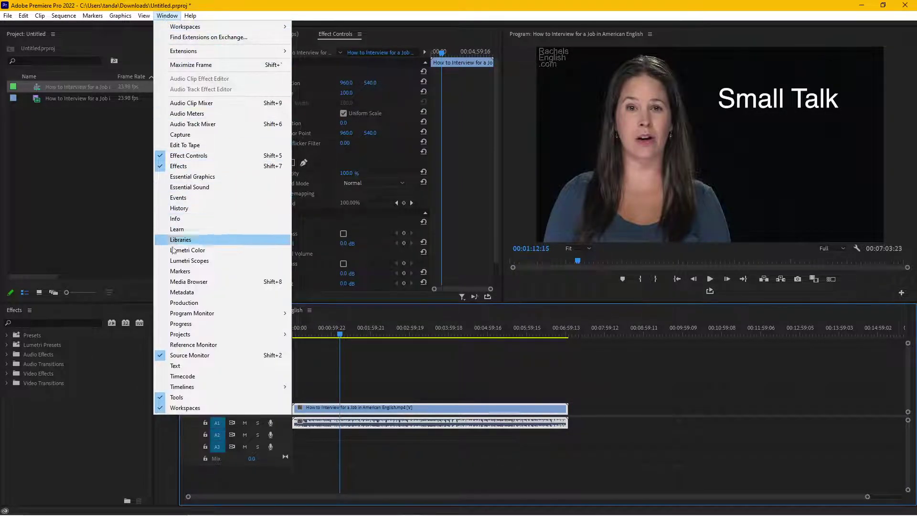
click(193, 366)
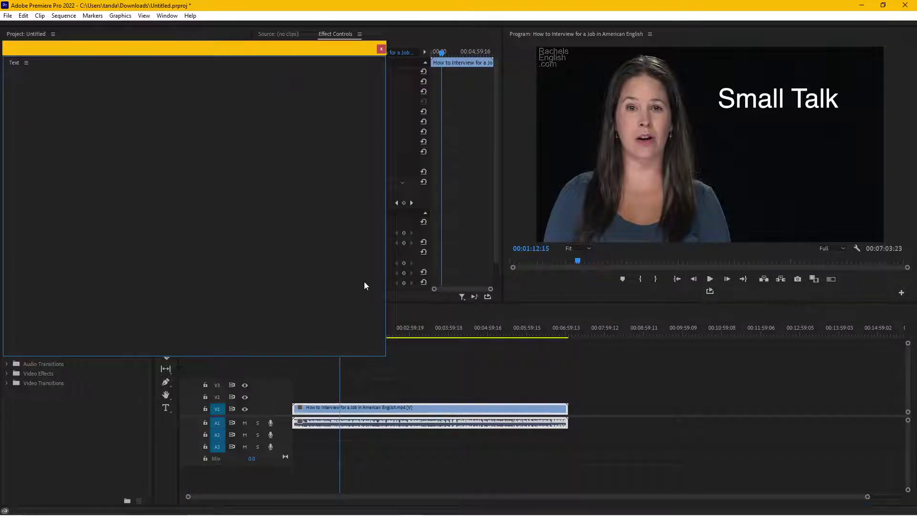
drag(170, 48, 235, 51)
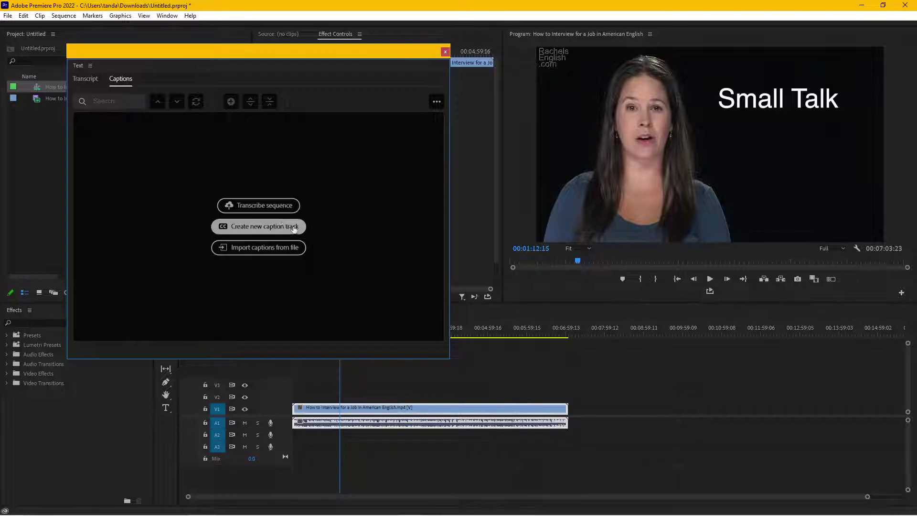
Transcribe the sequence using the Mix audio track and English language
click(260, 206)
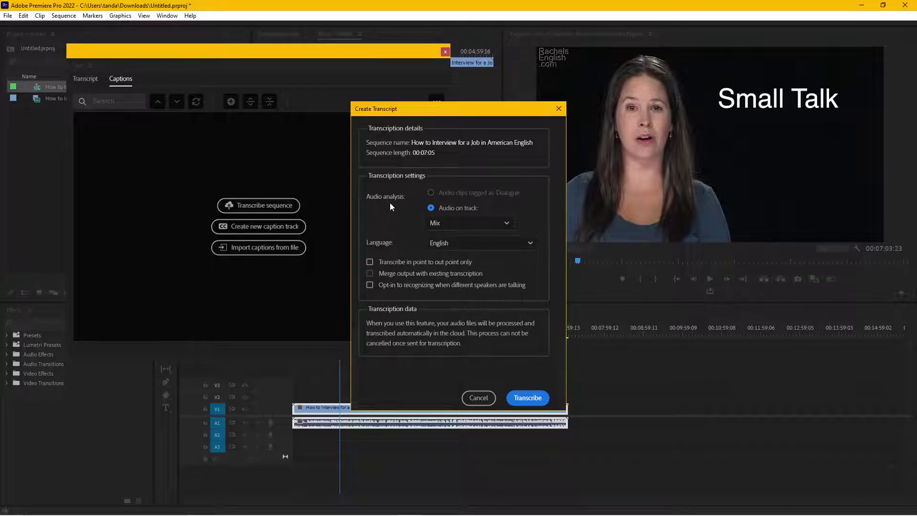
click(472, 224)
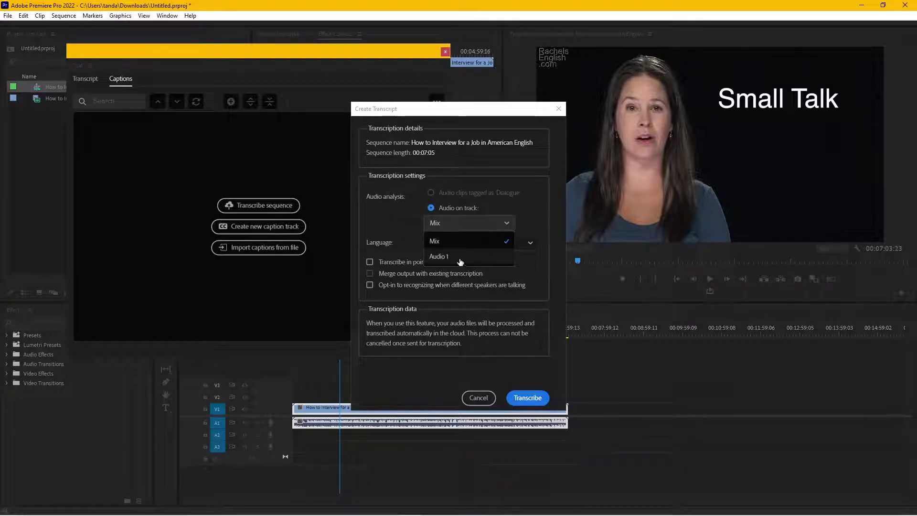
click(483, 244)
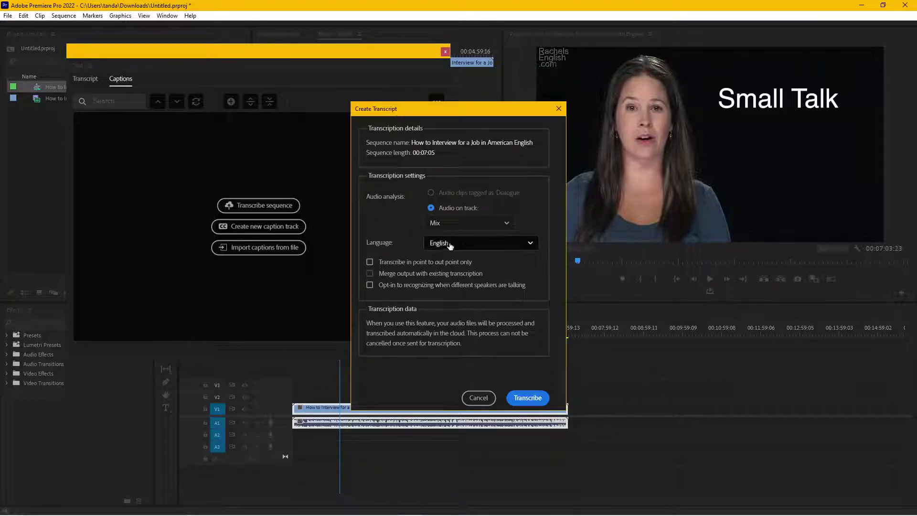
click(468, 245)
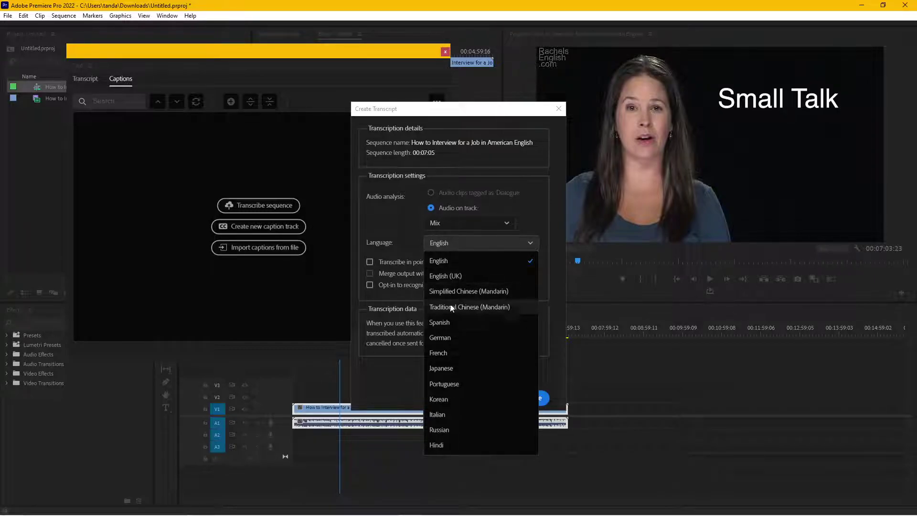
click(395, 230)
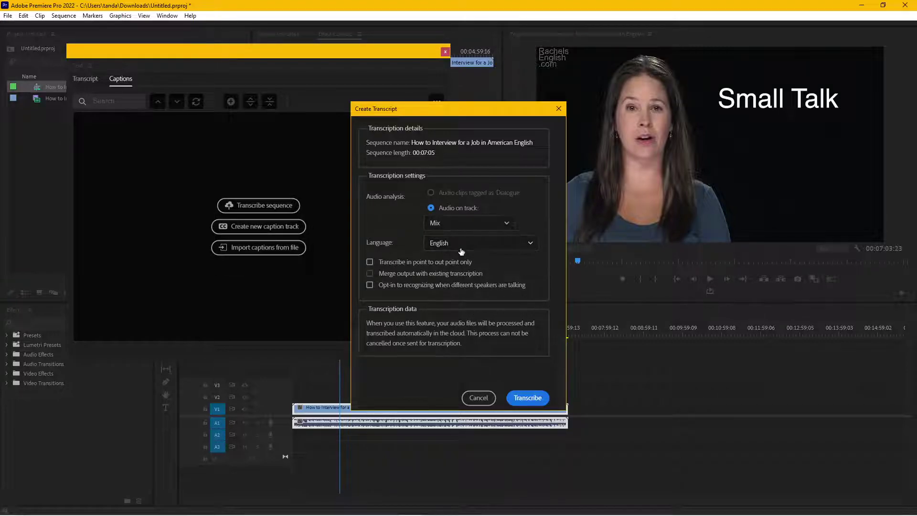
click(537, 402)
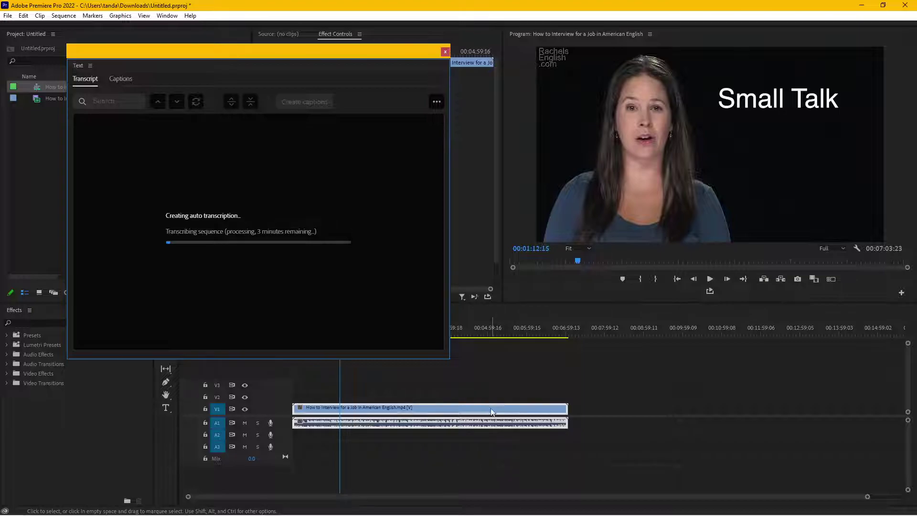
Check the transcript against the video by jumping to the words 'source' and 'video'
click(436, 507)
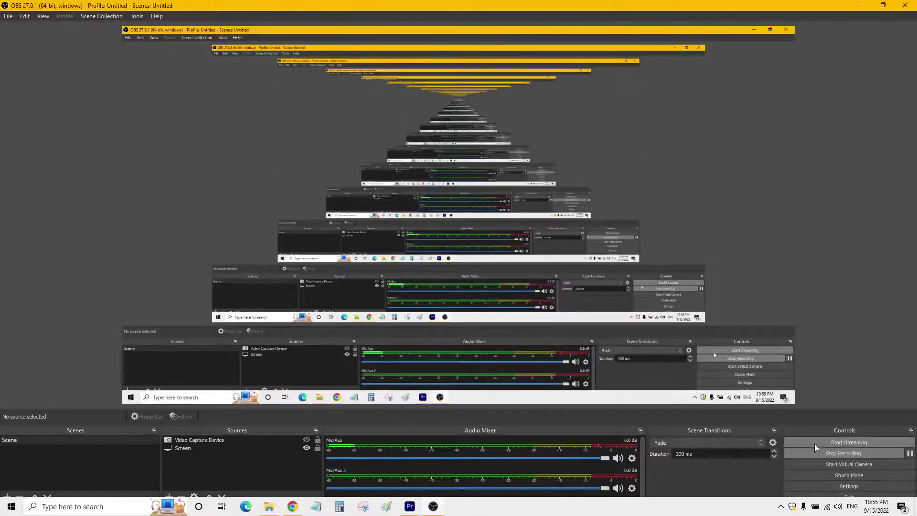
click(417, 507)
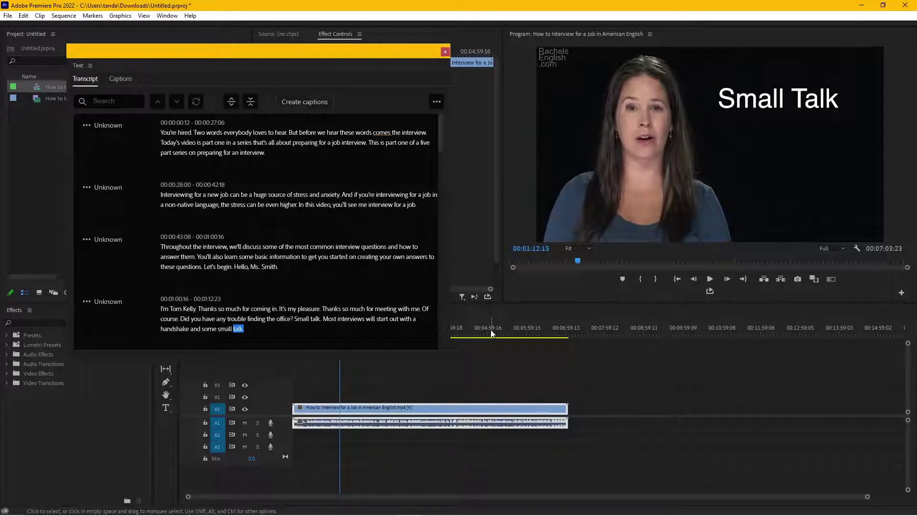
click(270, 193)
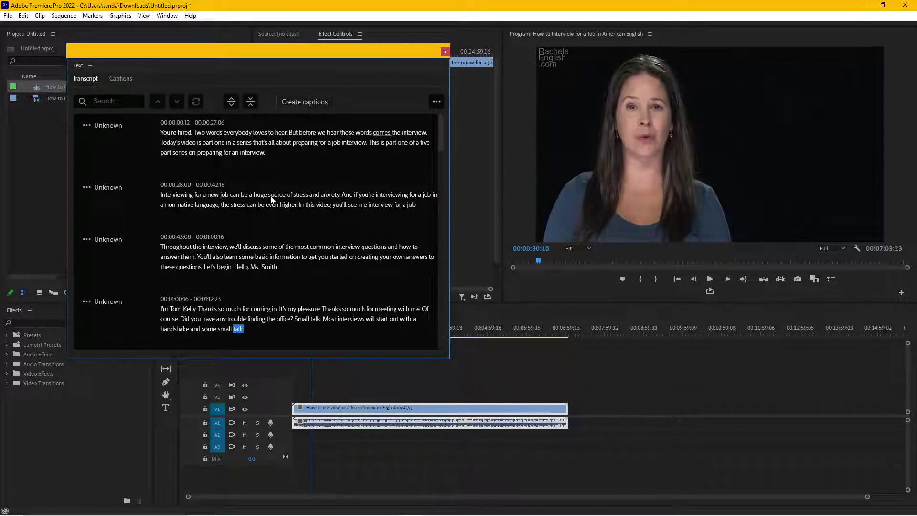
click(188, 142)
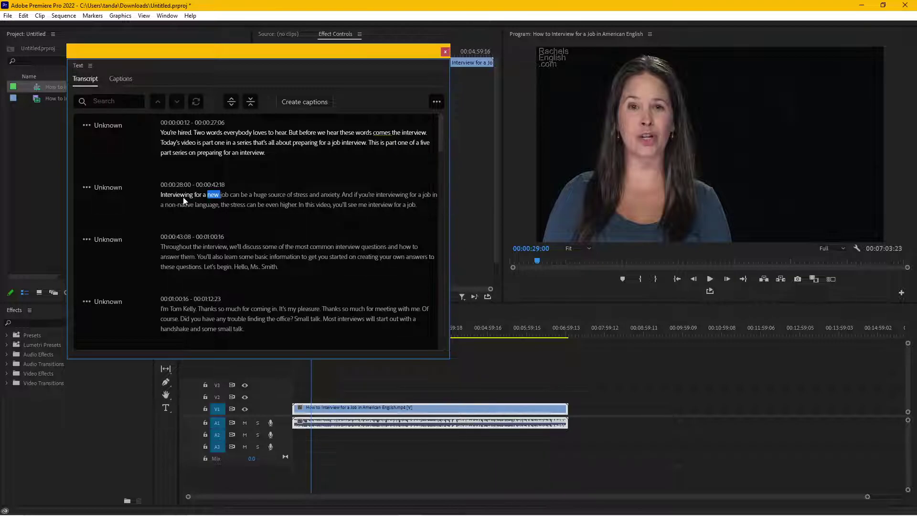
scroll(276, 228, down, 5)
scroll(276, 229, down, 15)
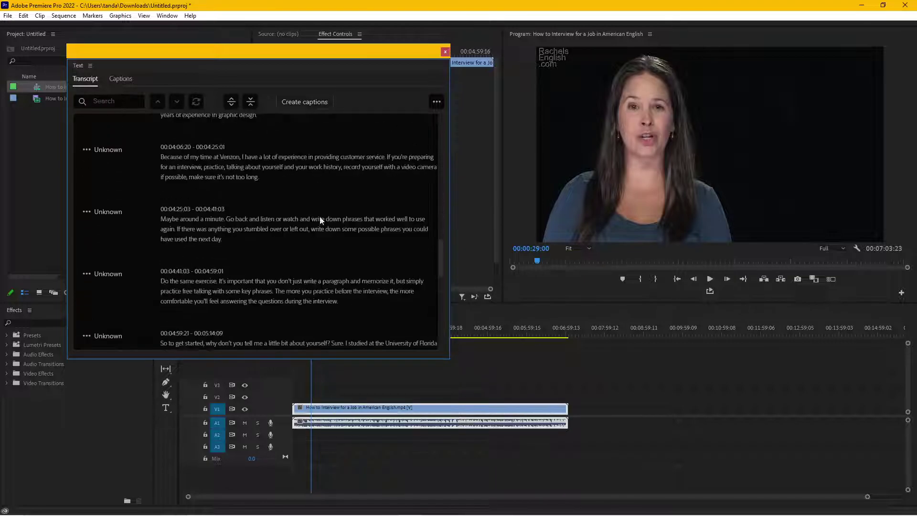
Review the later transcript at 'great' and 'you', then bring up Create Captions
drag(440, 243, 442, 331)
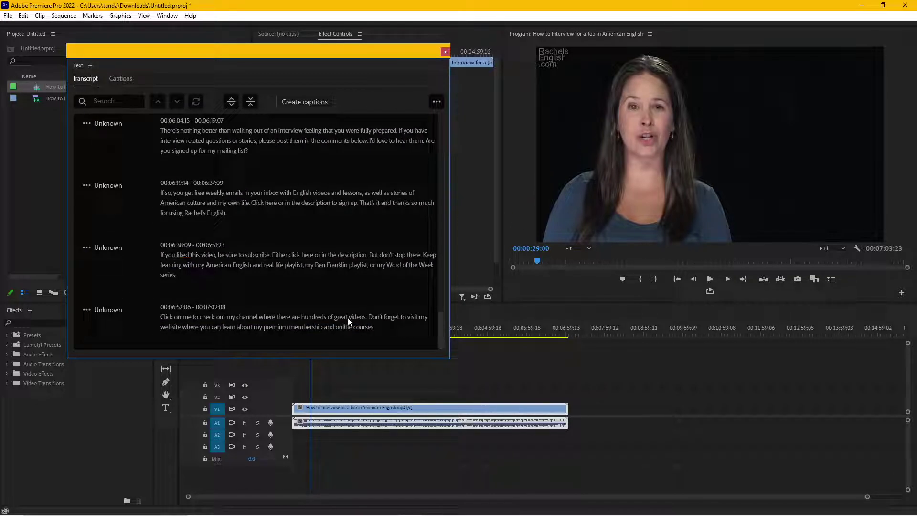
click(341, 317)
scroll(439, 310, up, 5)
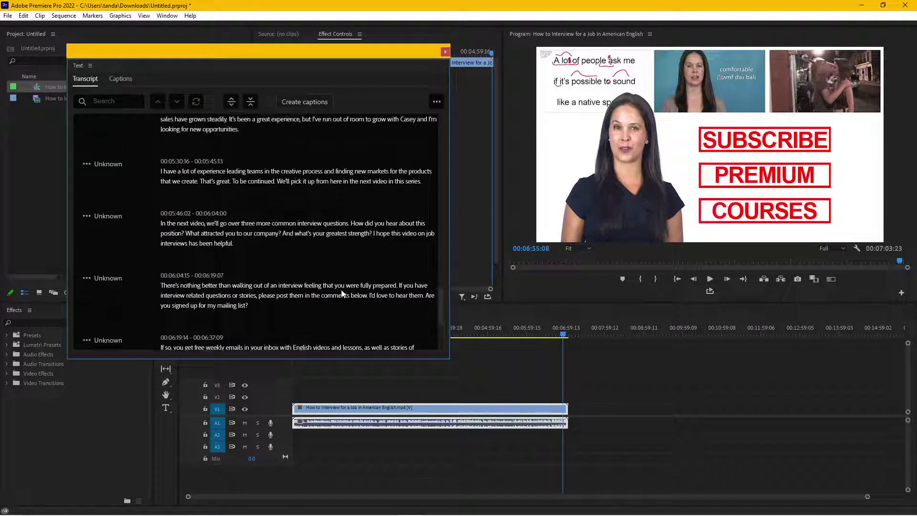
click(339, 269)
drag(442, 305, 444, 116)
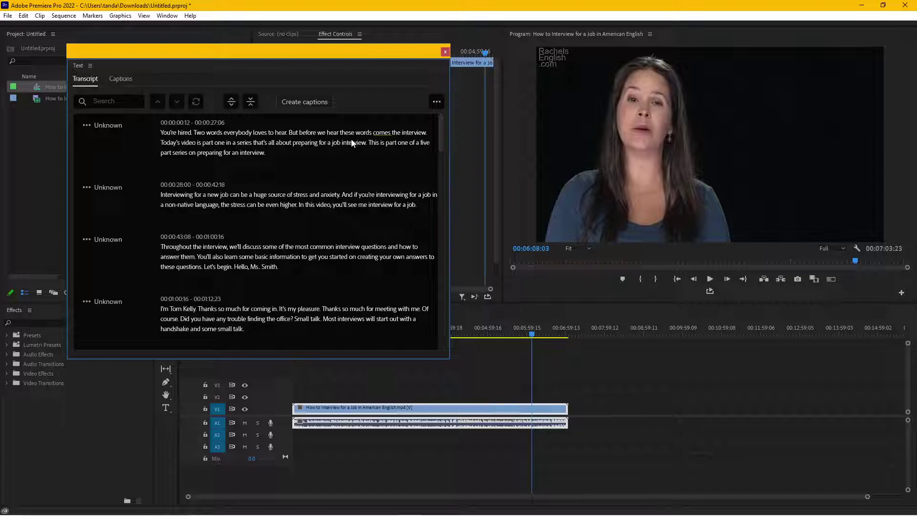
click(303, 102)
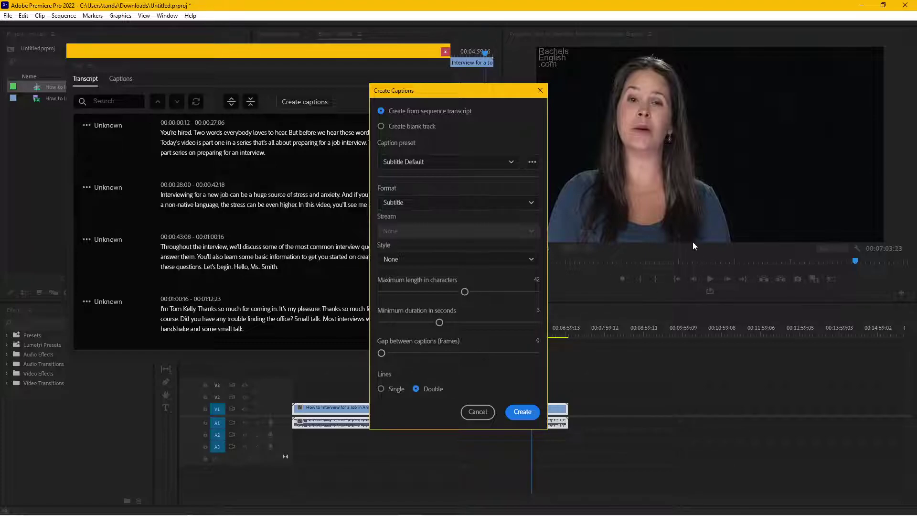
Create Subtitle-format captions with 3.3 s minimum duration, 0 gap and double lines
drag(429, 90, 429, 97)
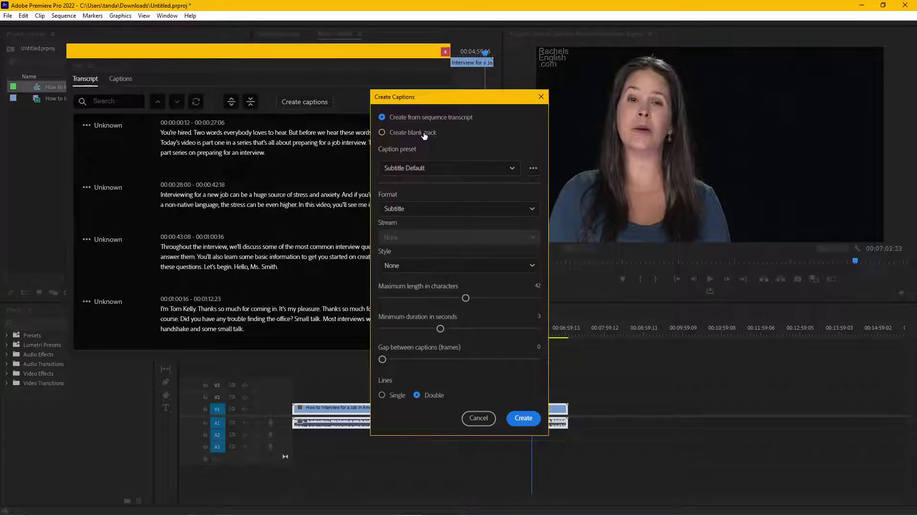
drag(425, 97, 428, 94)
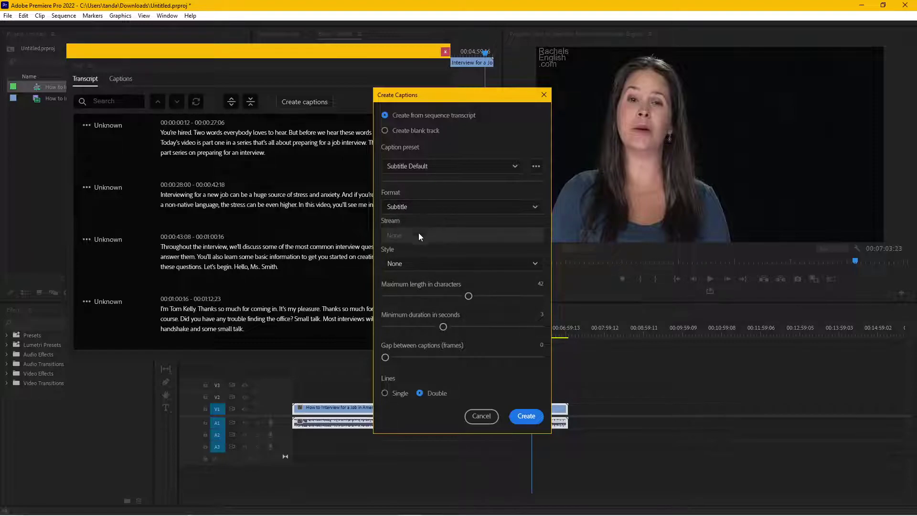
click(460, 206)
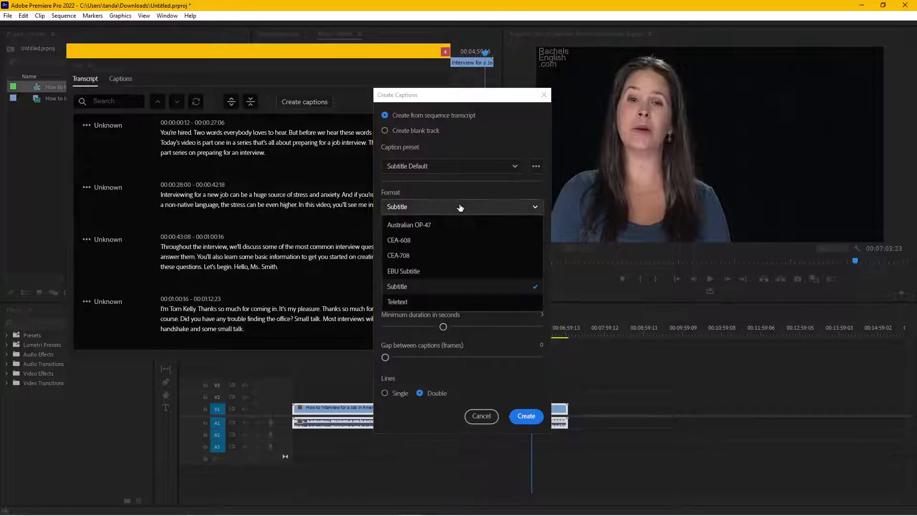
click(420, 206)
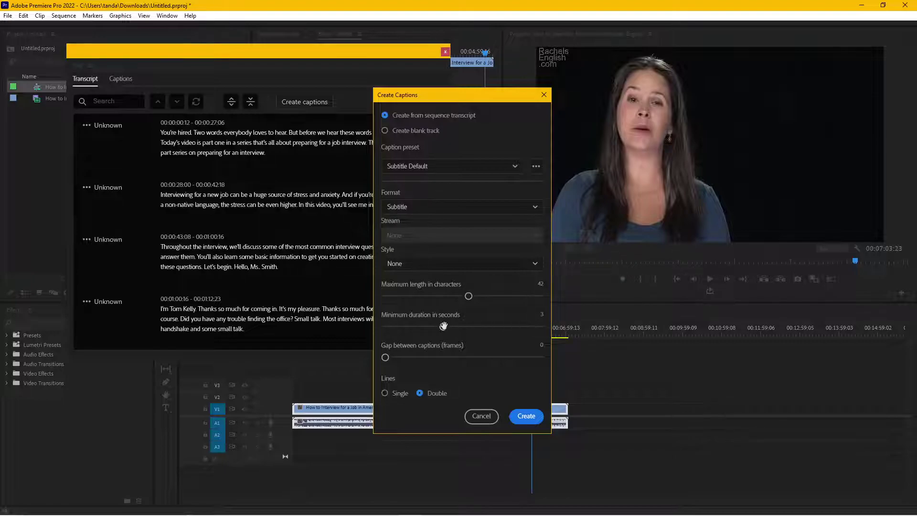
mouse_move(443, 327)
mouse_down()
mouse_move(453, 327)
mouse_move(443, 326)
mouse_up()
mouse_move(385, 357)
mouse_down()
mouse_move(476, 358)
mouse_move(390, 358)
mouse_up()
drag(390, 358, 379, 362)
click(385, 394)
click(419, 393)
click(385, 393)
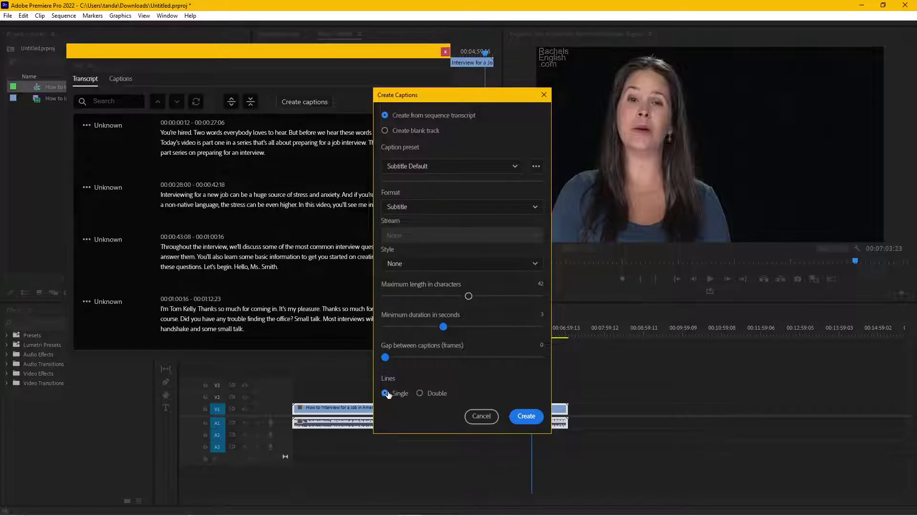
click(420, 393)
click(528, 417)
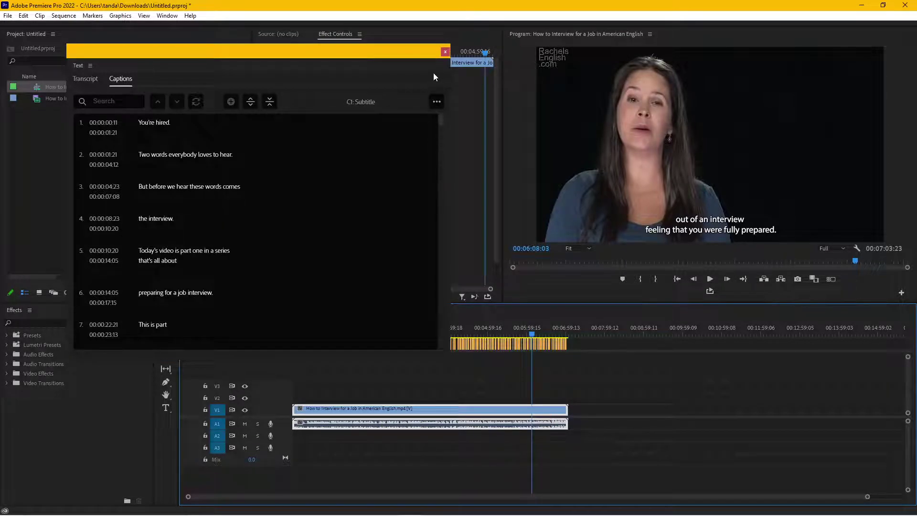
Zoom into the timeline start and play from around 00:00:40 to check captions against speech
drag(426, 58, 229, 56)
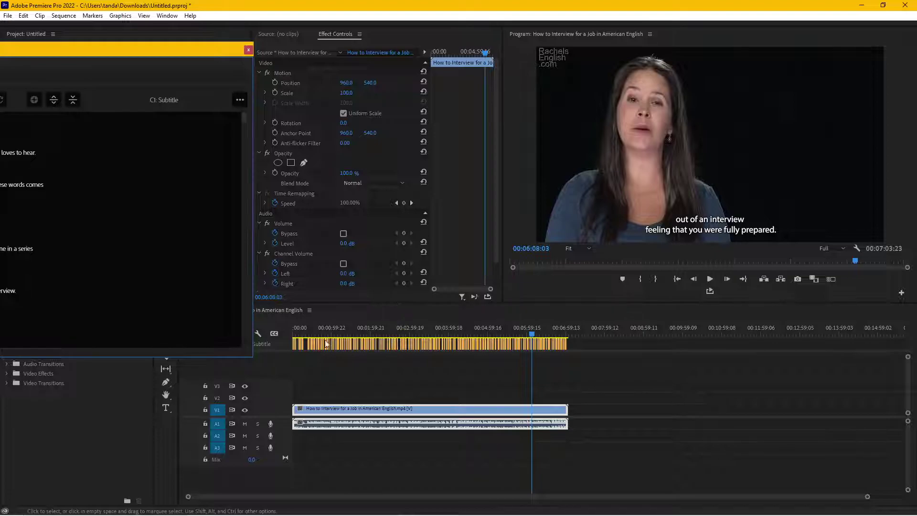
click(306, 333)
drag(307, 334, 309, 334)
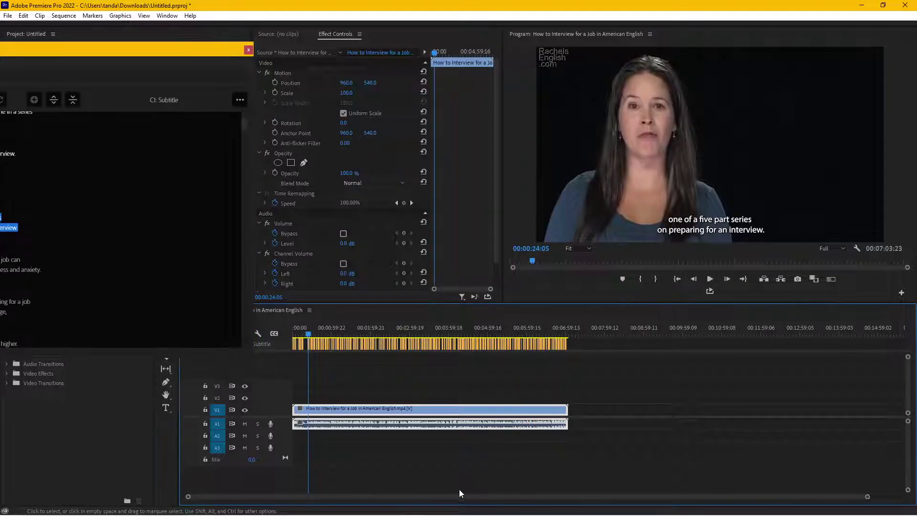
drag(866, 496, 319, 496)
click(532, 335)
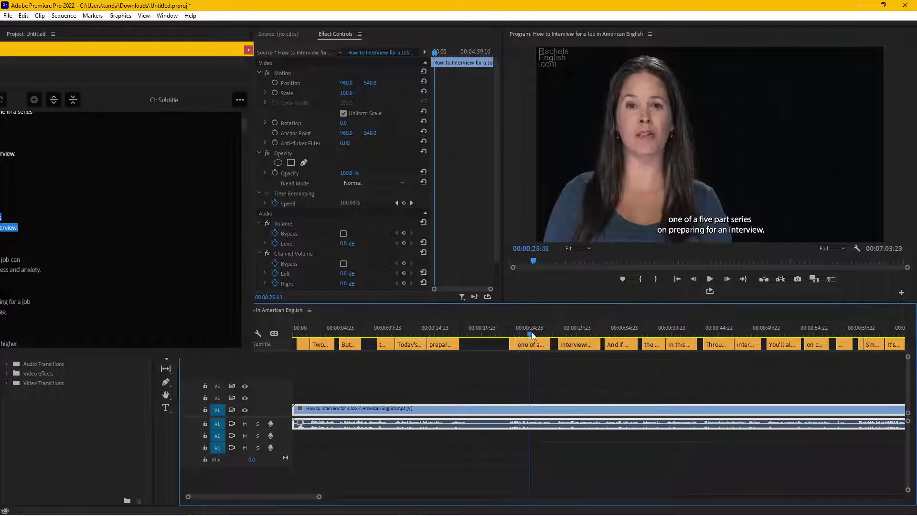
drag(531, 335, 557, 336)
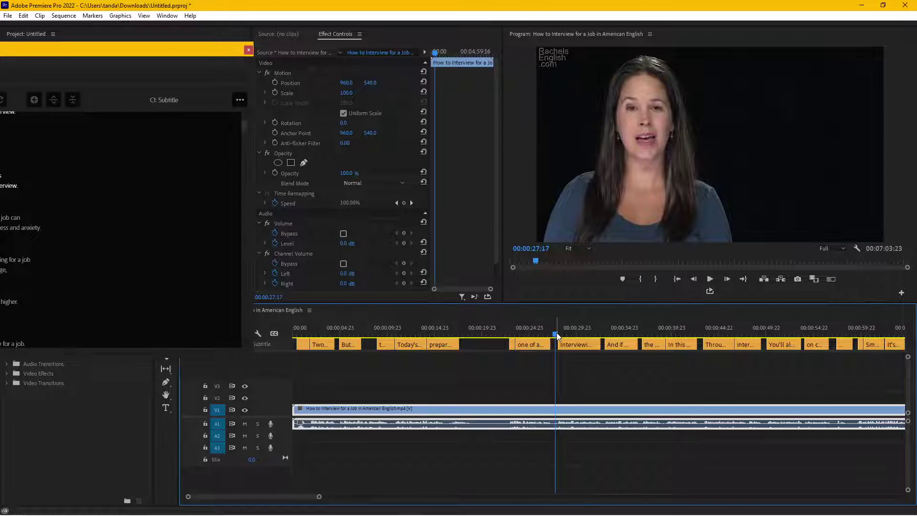
key(space)
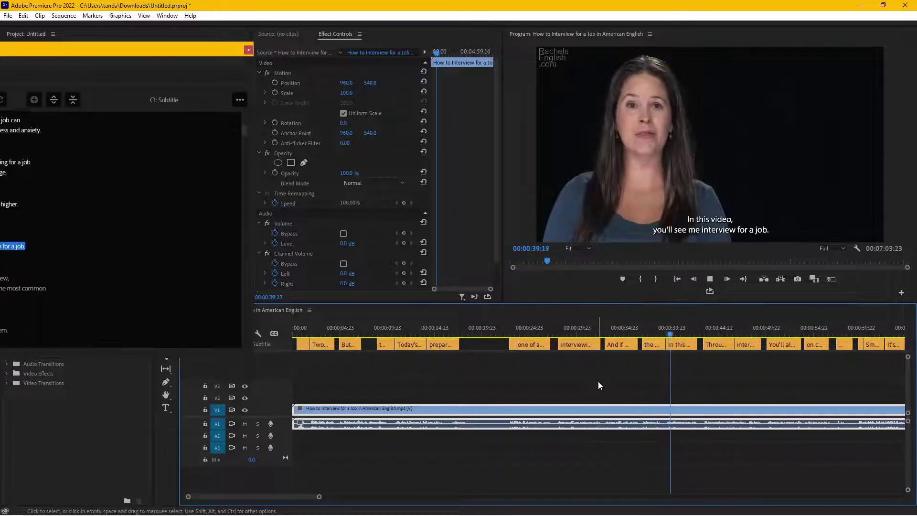
key(space)
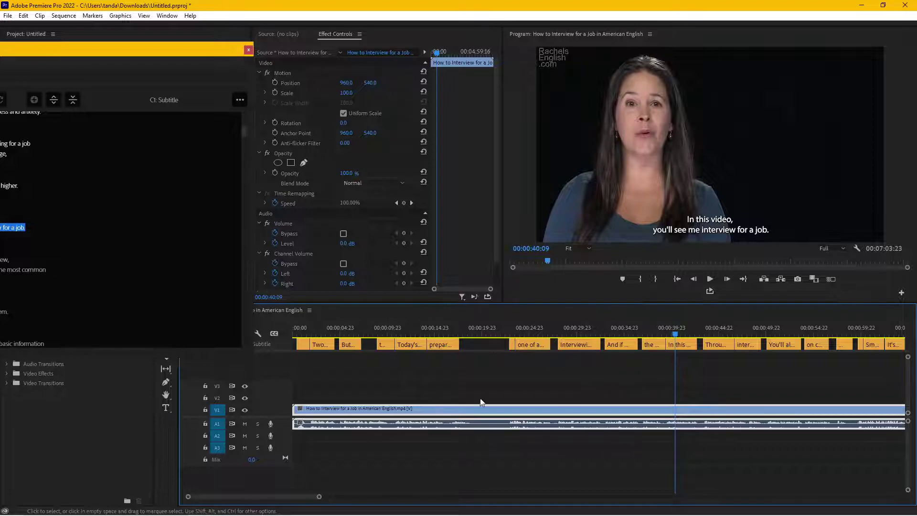
drag(318, 496, 556, 495)
Change 'job' to 'jobs' in caption 12 so it ends 'for a jobs.'
click(708, 222)
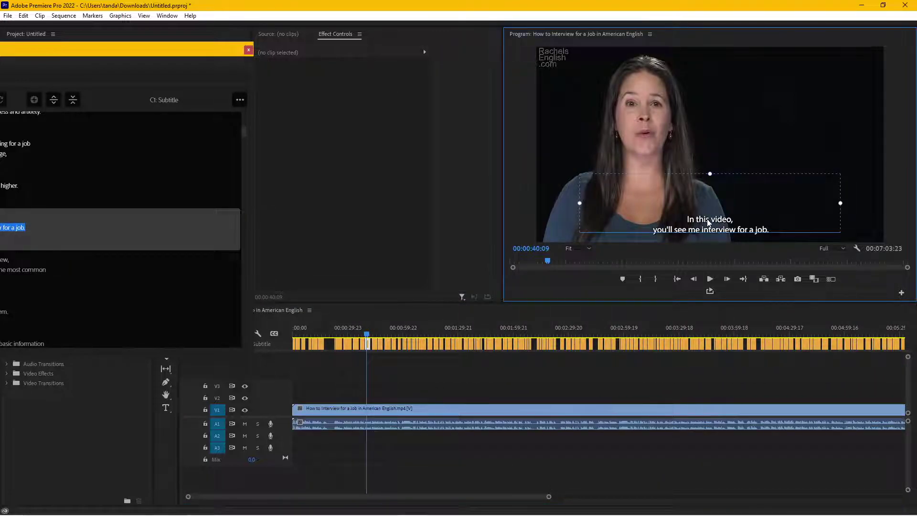
drag(335, 34, 319, 46)
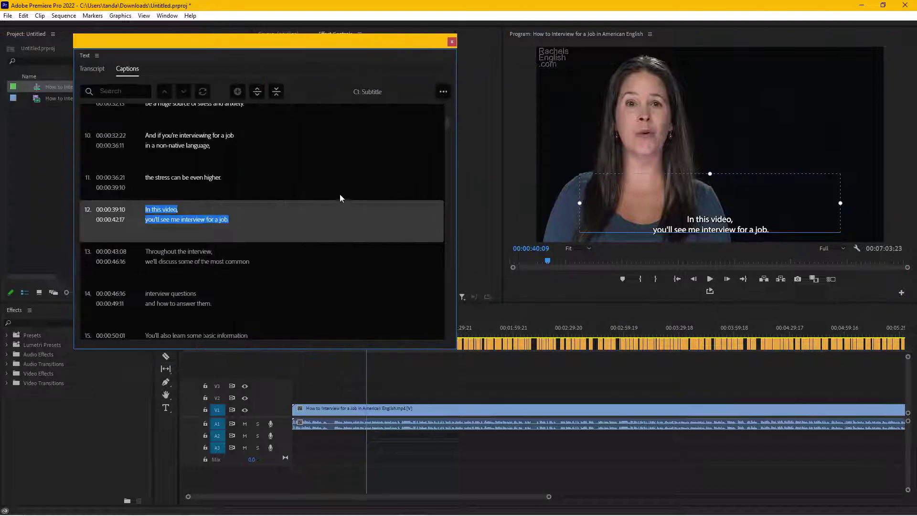
click(230, 217)
click(261, 215)
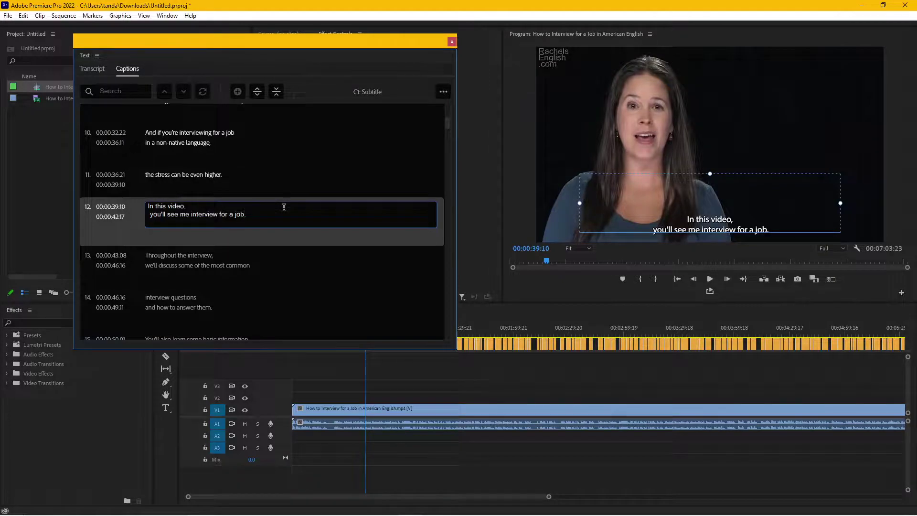
key(BackSpace)
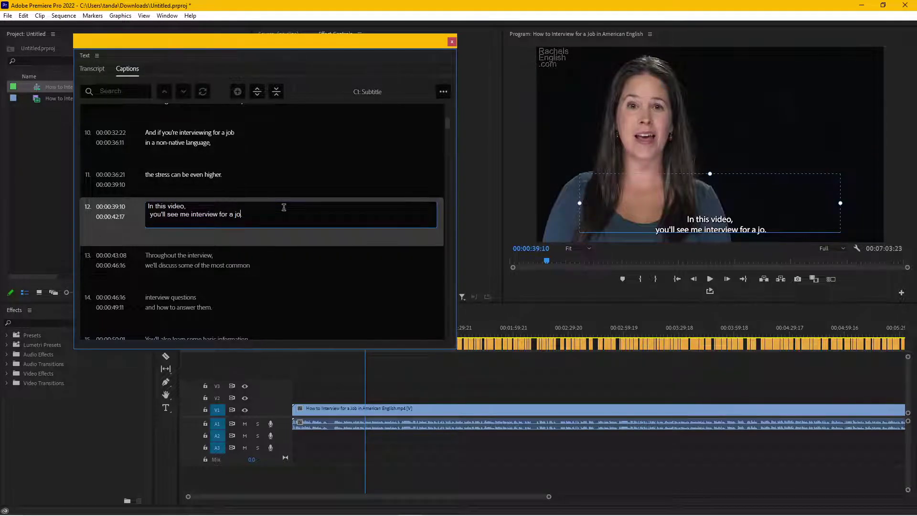
text(bs)
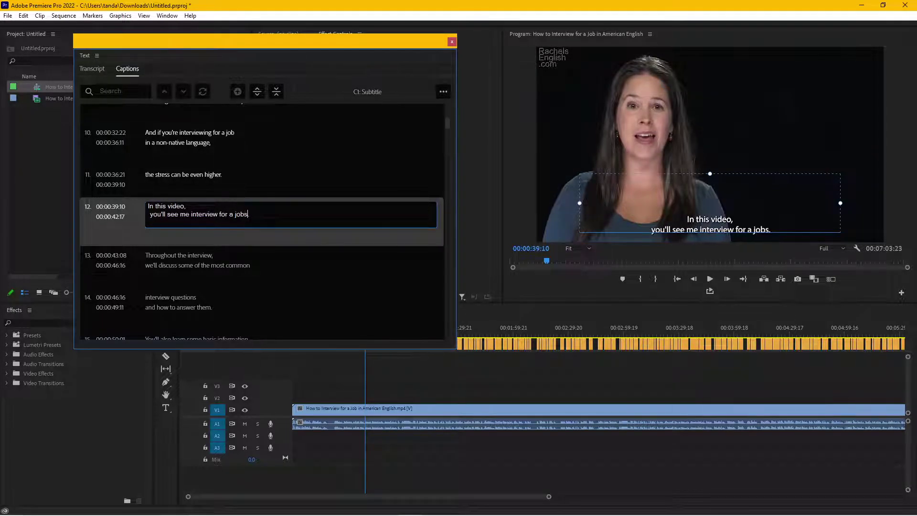
click(275, 251)
click(233, 169)
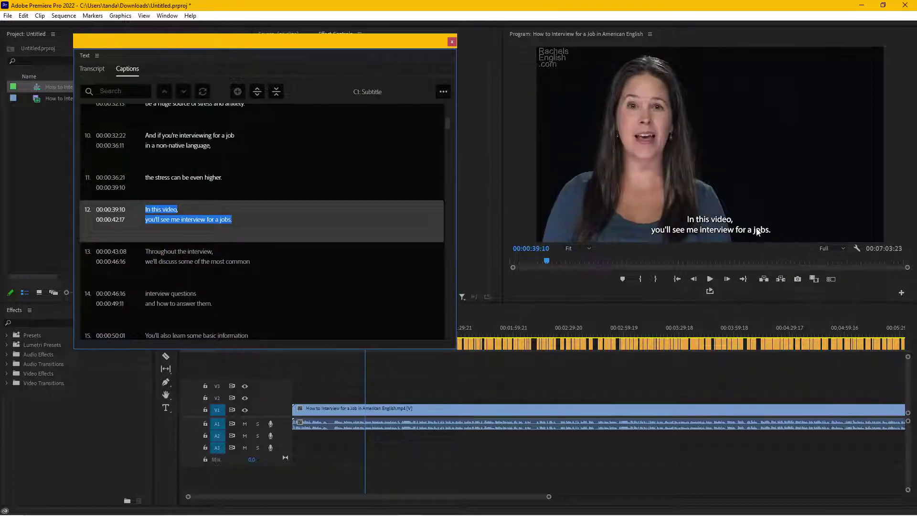
Change 'questions' to 'question' at the end of caption 16
click(229, 265)
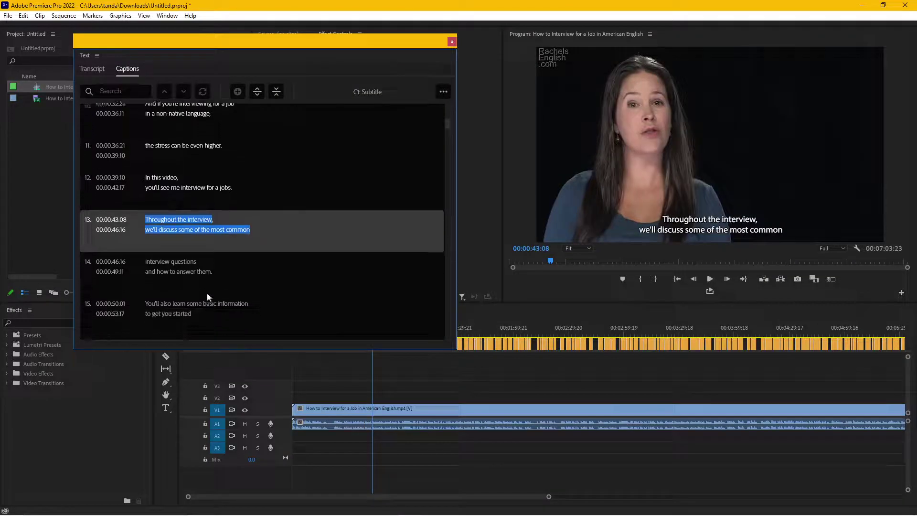
click(186, 259)
click(210, 270)
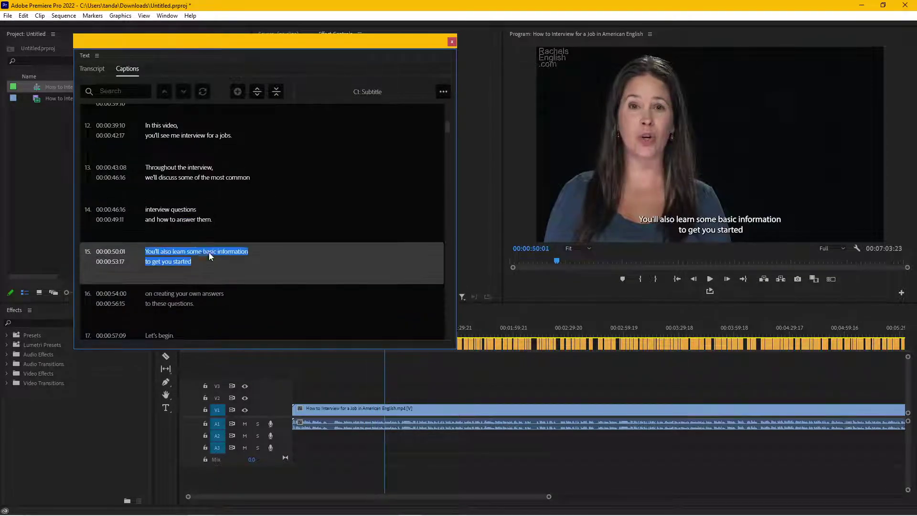
click(195, 260)
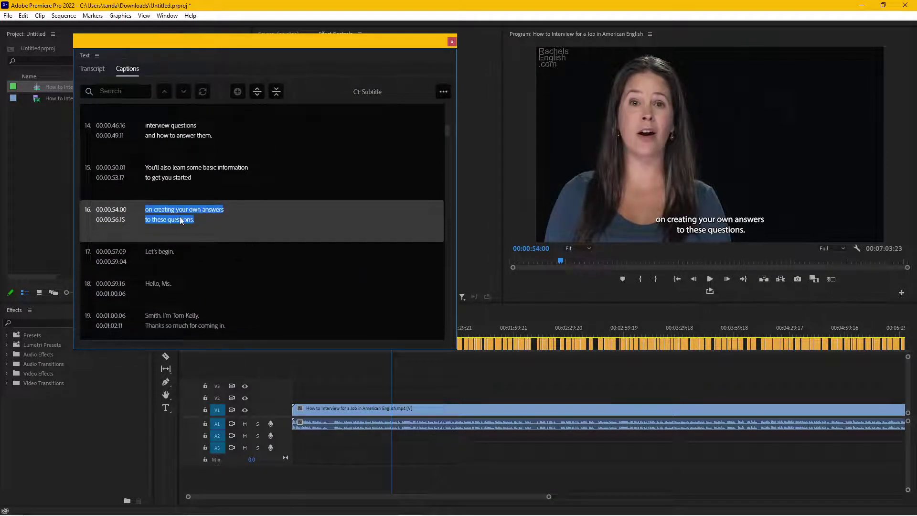
click(229, 218)
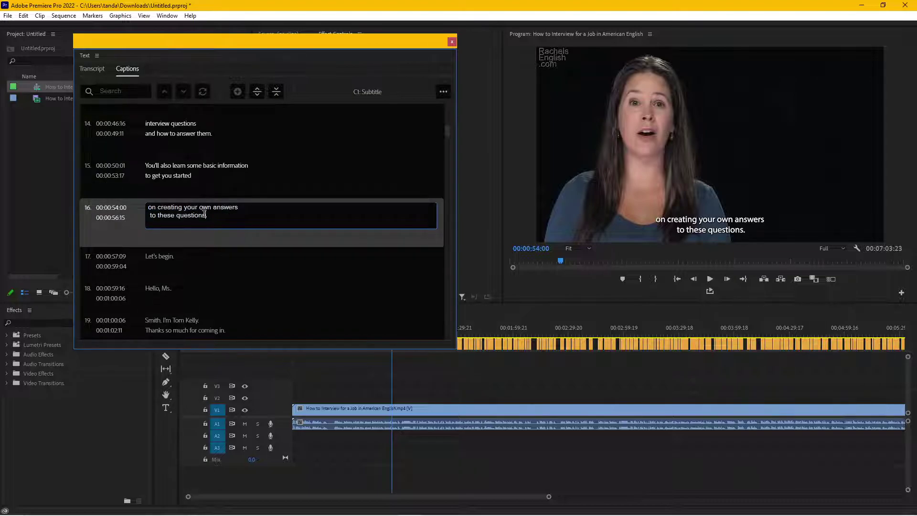
key(BackSpace)
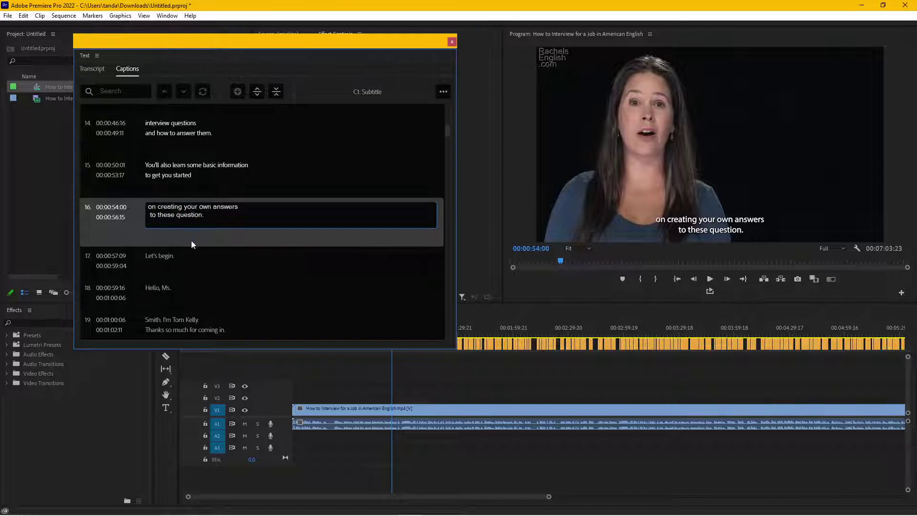
click(171, 264)
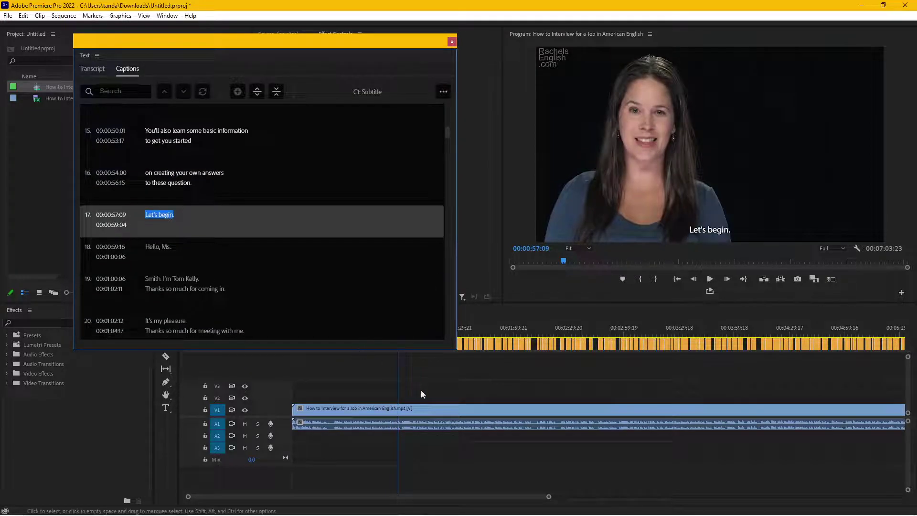
Mark the sequence out point at 6:43:04 and drag it past the end of the clip
drag(433, 47, 181, 130)
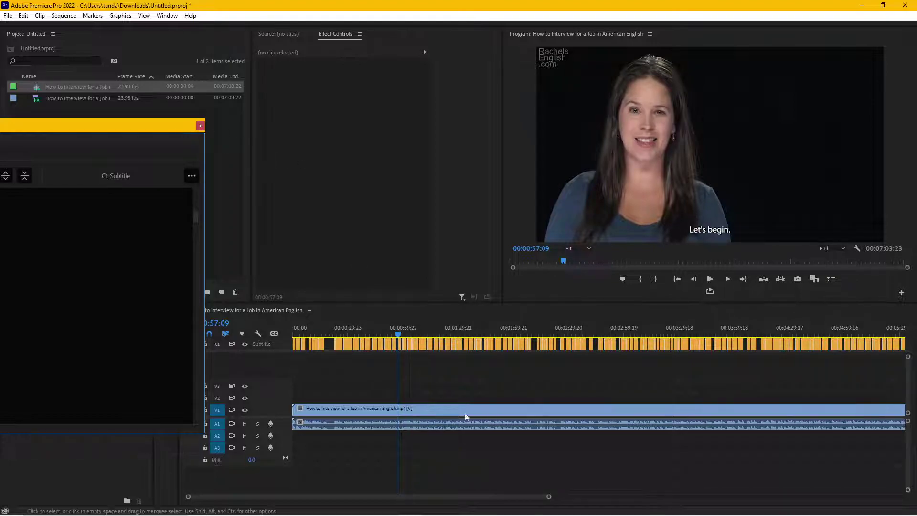
click(548, 498)
drag(548, 498, 757, 497)
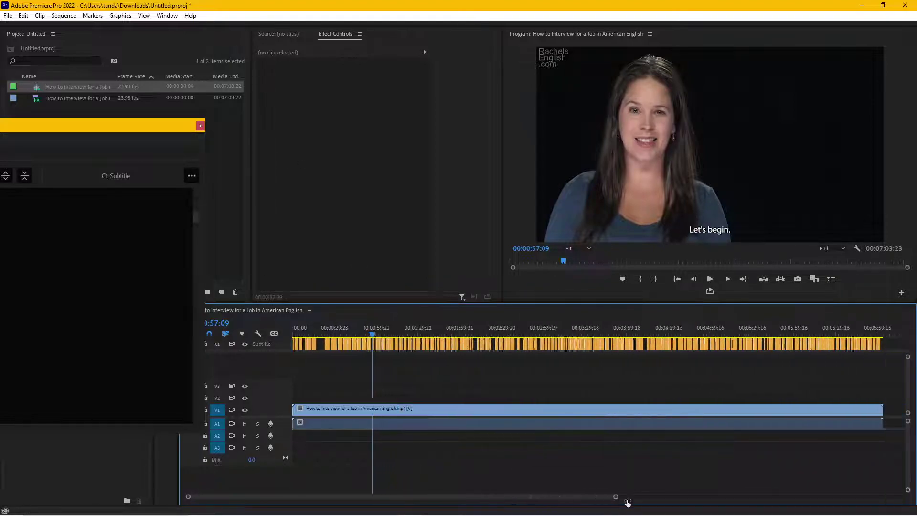
click(652, 329)
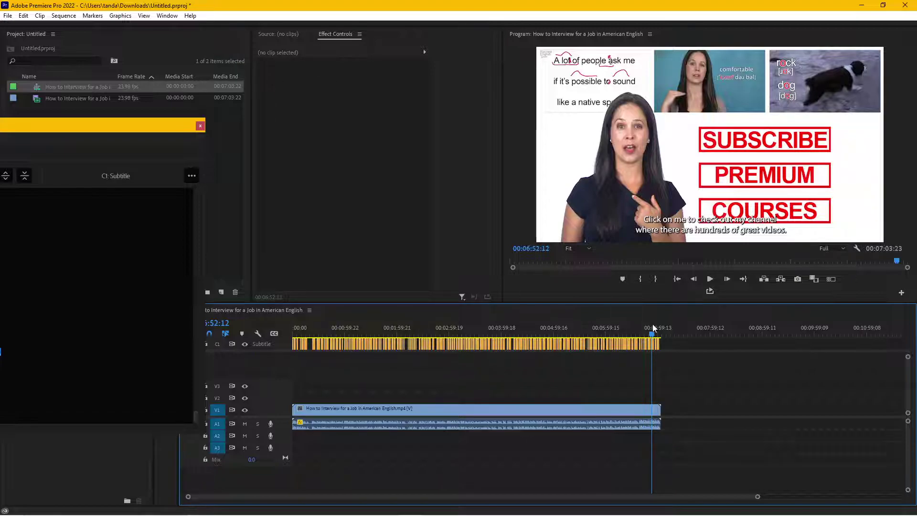
click(630, 329)
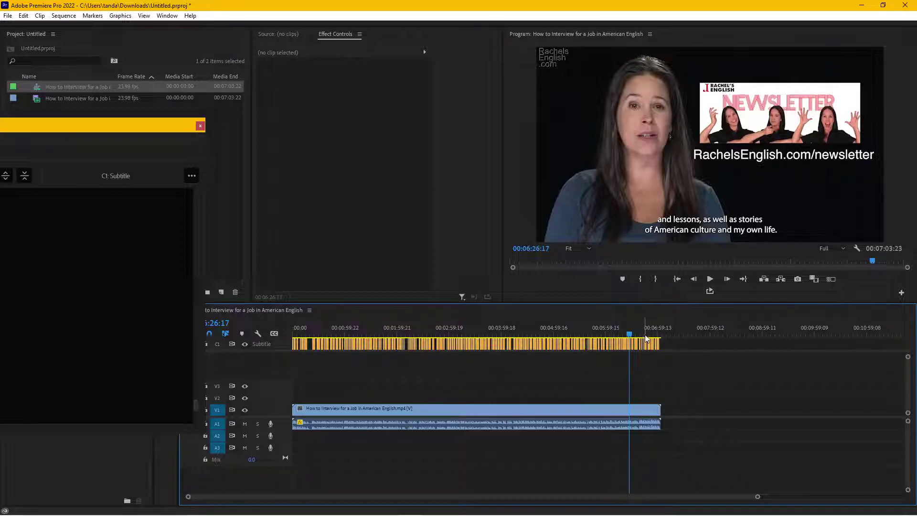
click(643, 332)
key(o)
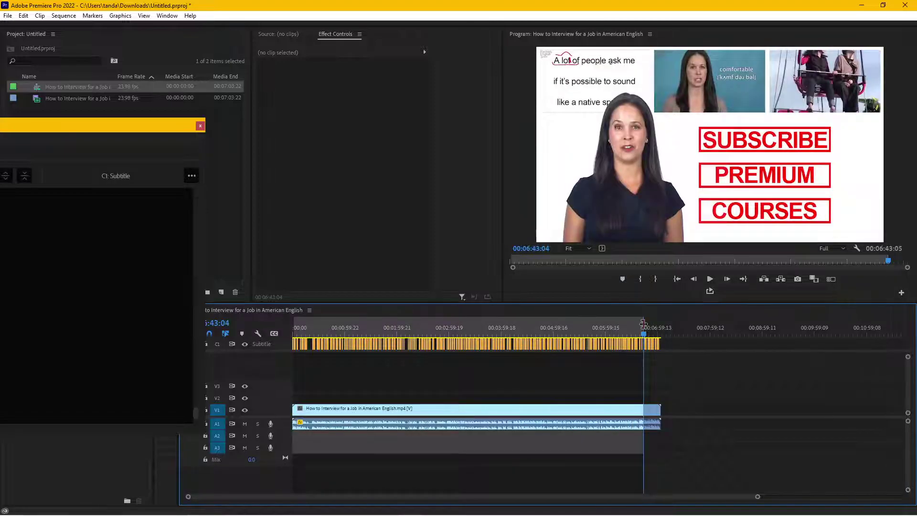
drag(644, 332, 667, 326)
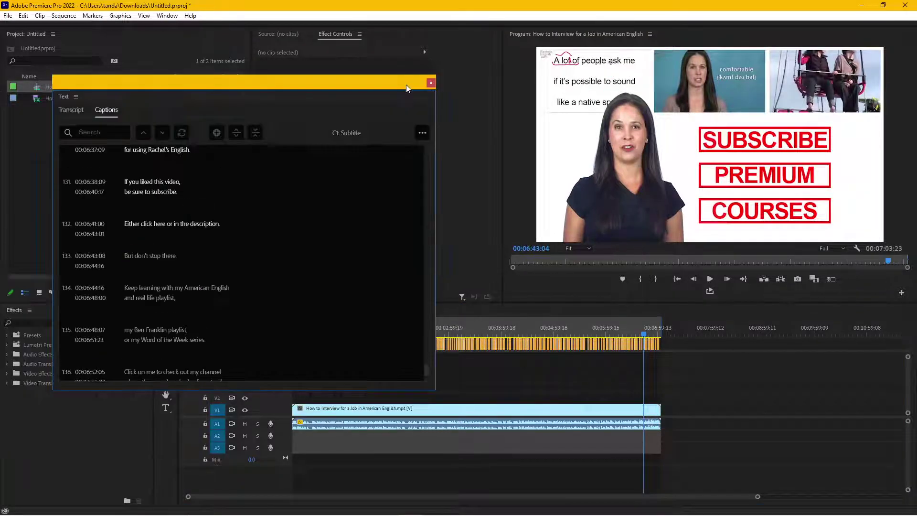
Close the floating captions window, switch to the Selection tool (V), and select all clips
click(429, 84)
drag(644, 334, 544, 336)
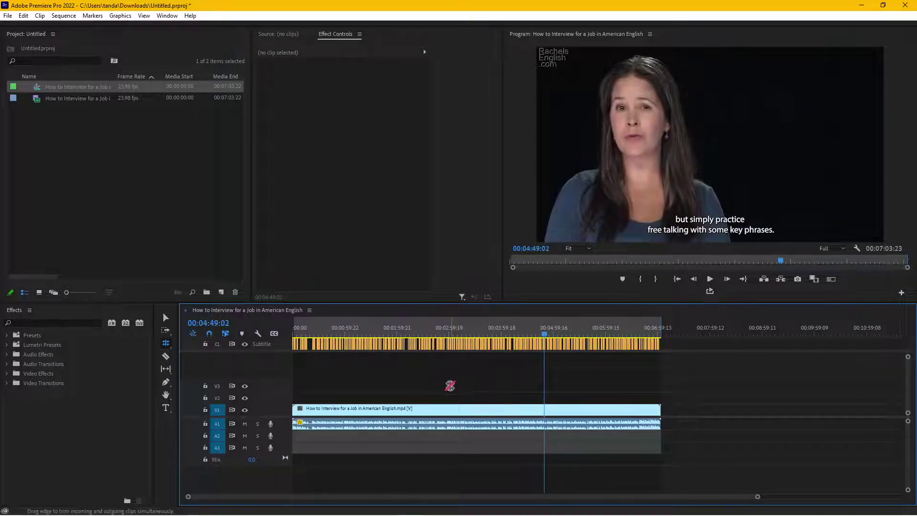
key(v)
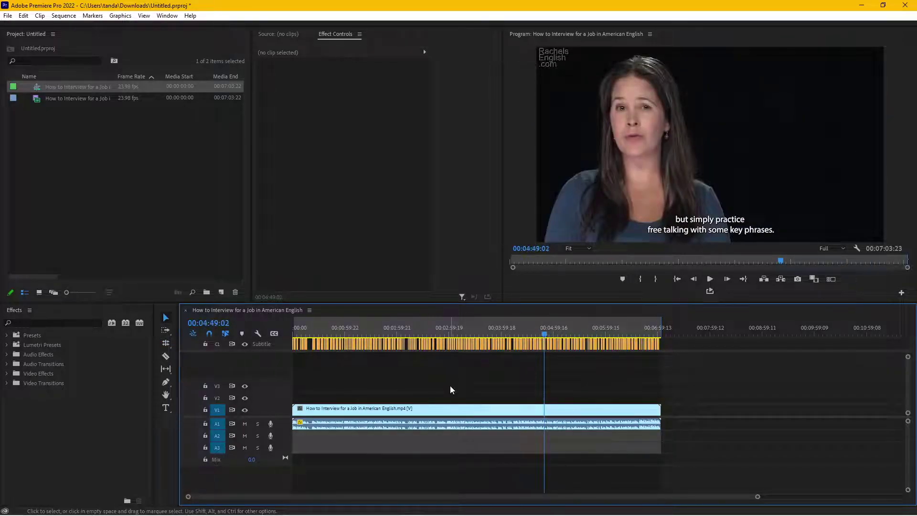
key(ctrl+a)
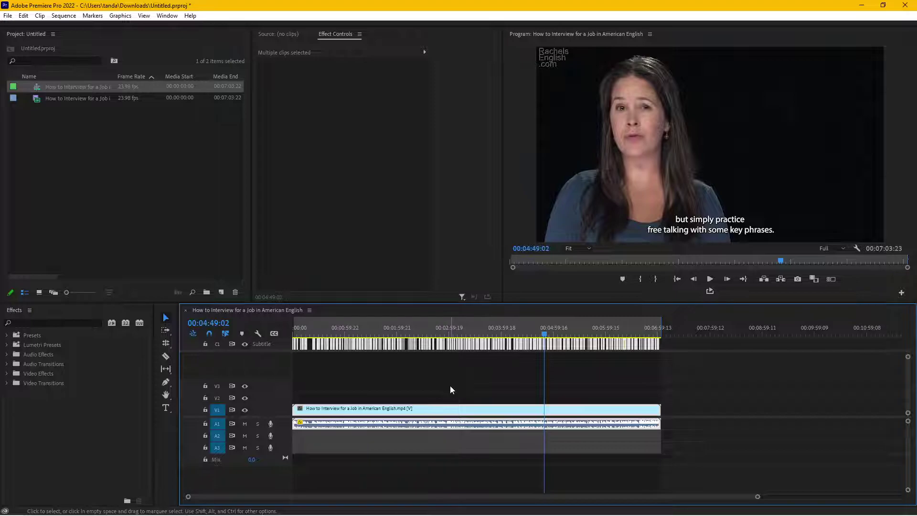
Open Export Settings with Ctrl+M and keep the format at H.264
key(ctrl+m)
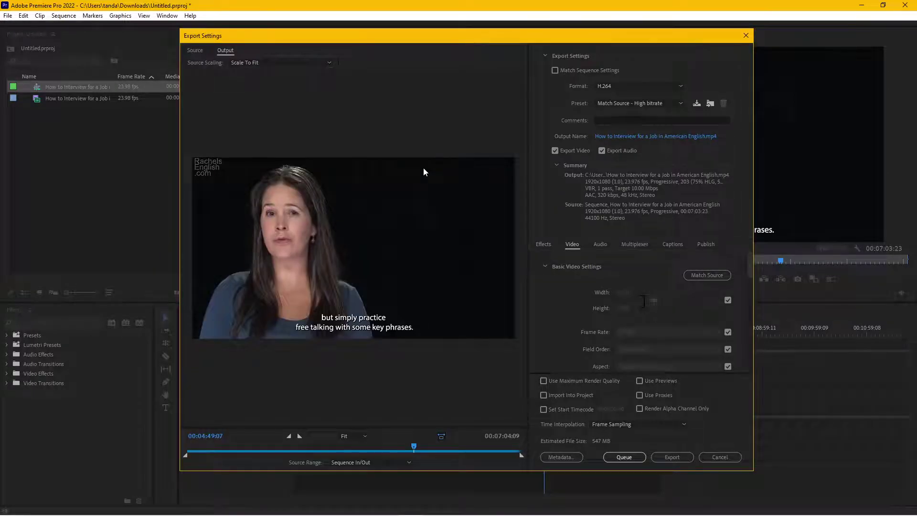
drag(552, 40, 559, 39)
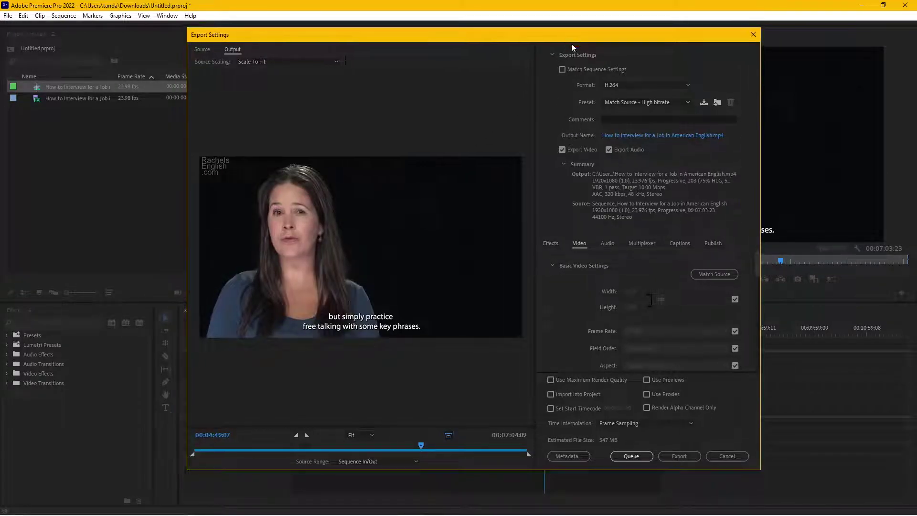
click(635, 85)
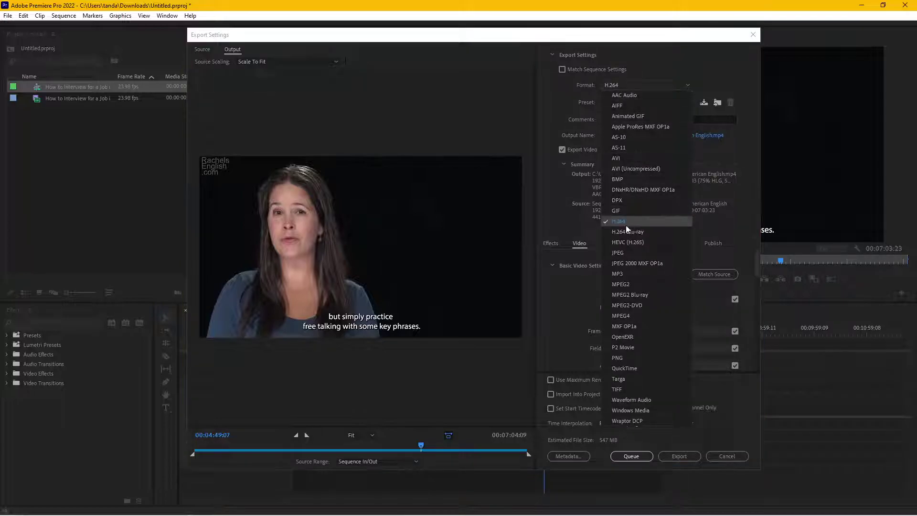
key(Escape)
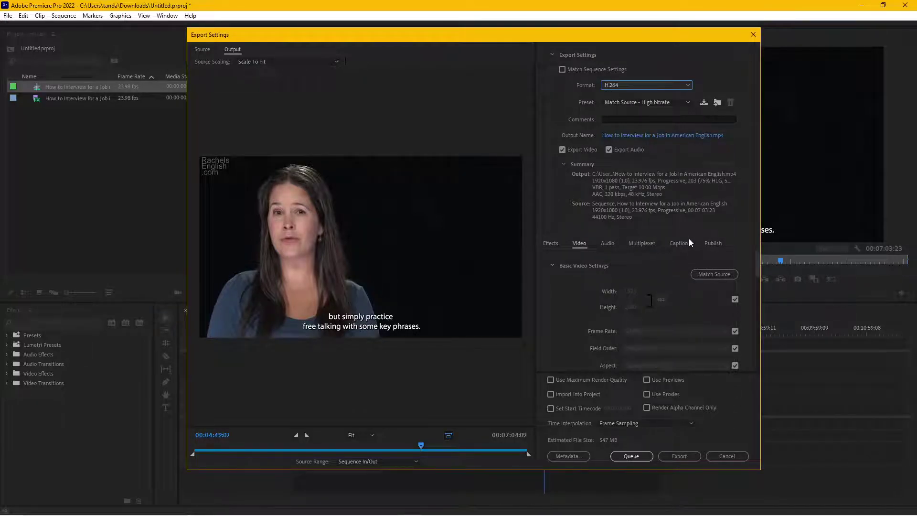
Set the output to Downloads with the file name 'Transcript video with caption.mp4'
click(651, 136)
click(230, 212)
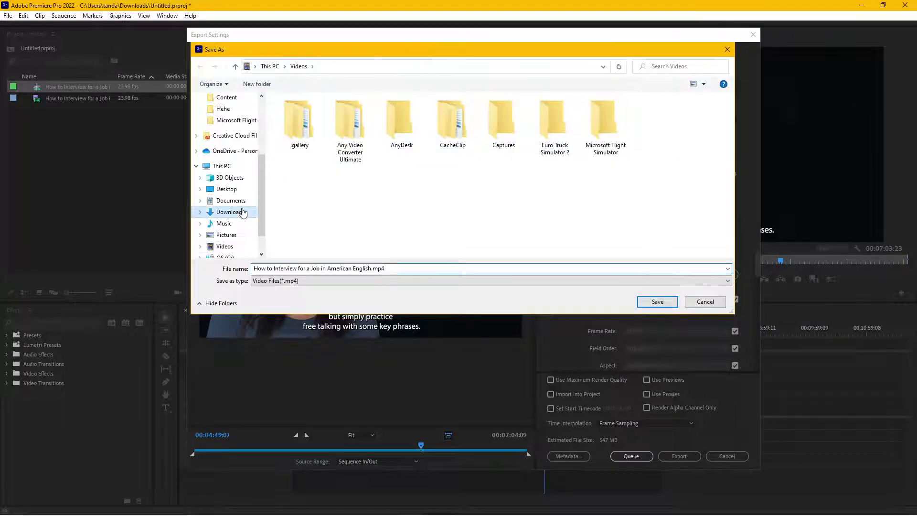
click(362, 269)
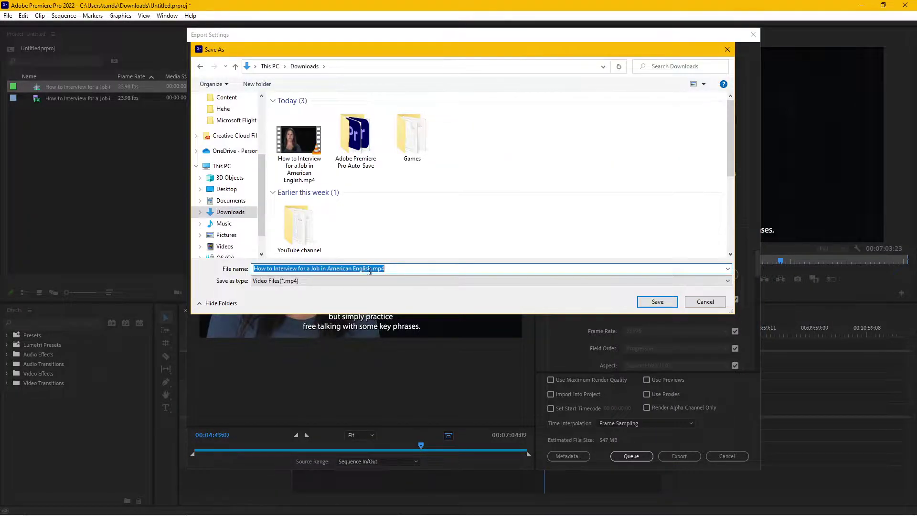
click(371, 268)
drag(371, 268, 175, 270)
text(Transcript video with caption)
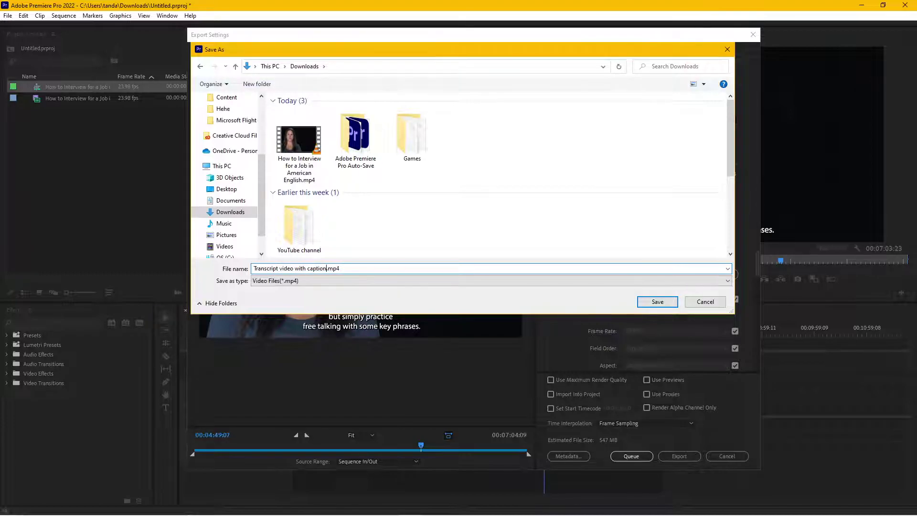
key(Return)
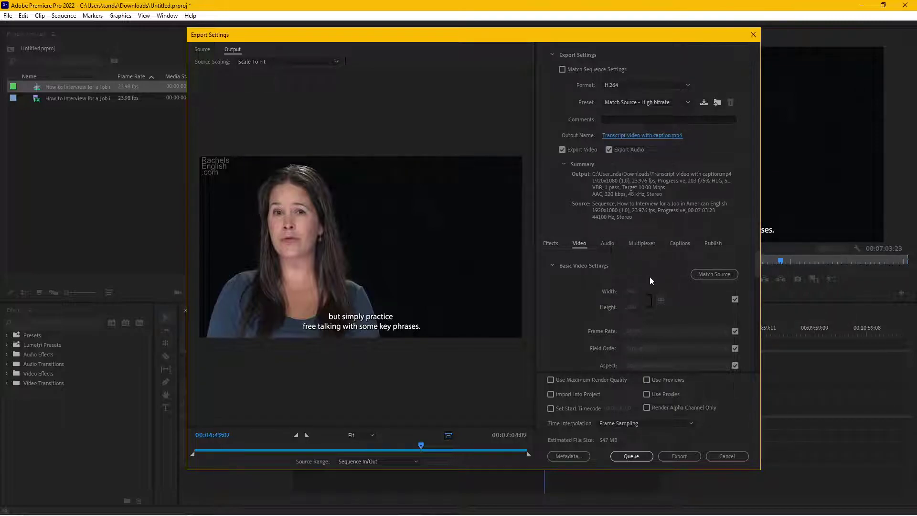
scroll(650, 276, down, 2)
scroll(652, 276, up, 2)
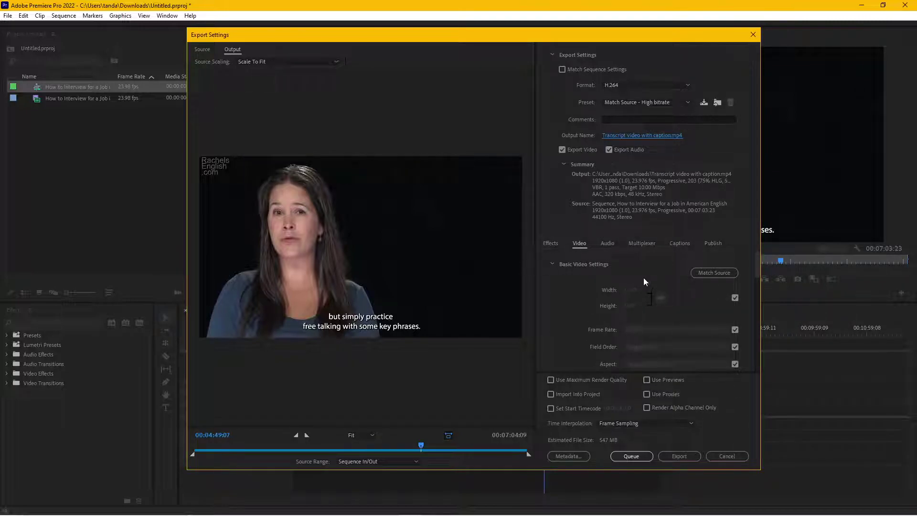
In the Captions export options, switch from Burn Captions Into Video to Create Sidecar File
click(680, 244)
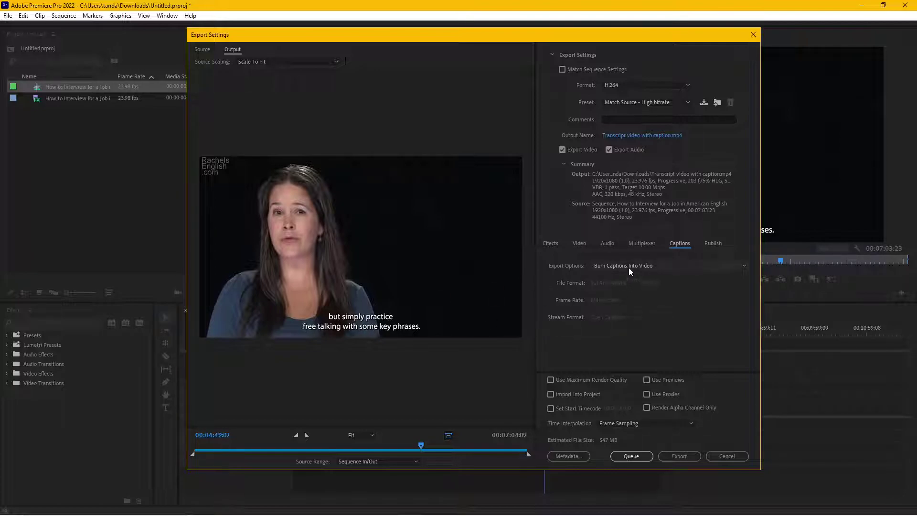
click(627, 266)
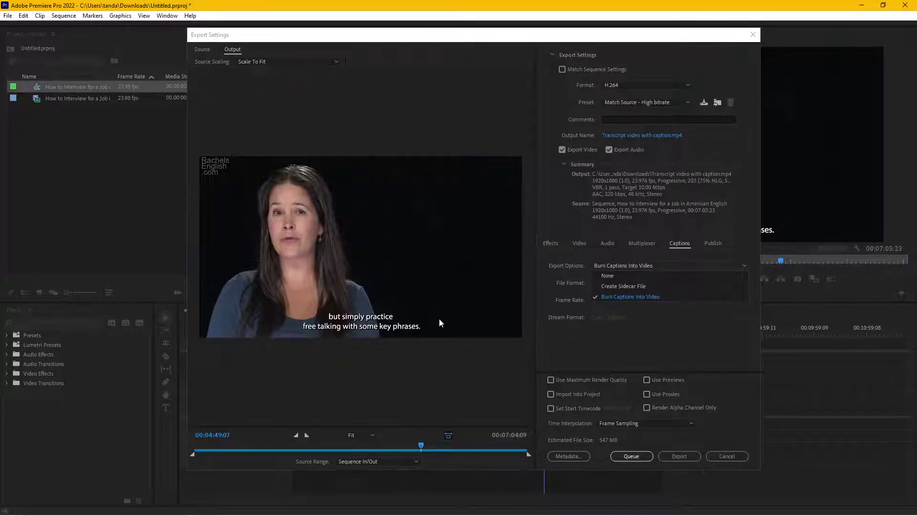
click(622, 286)
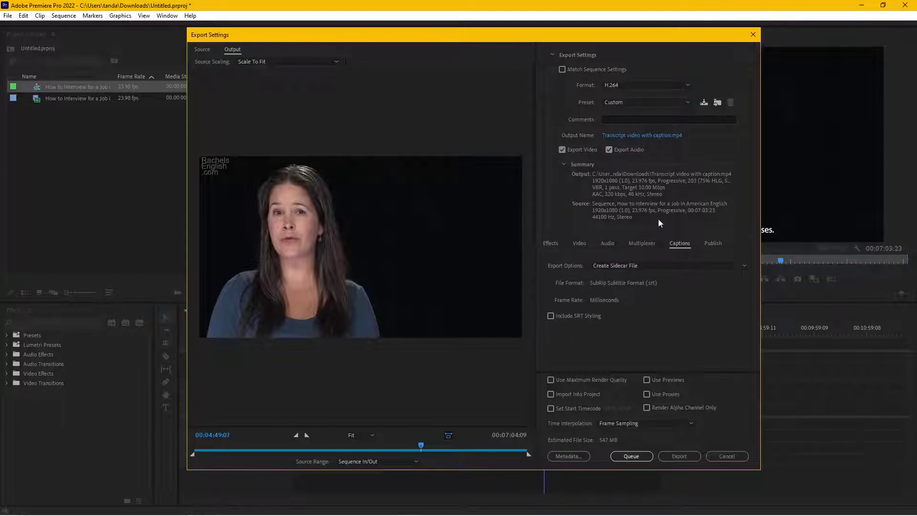
Render the export, then view the Downloads folder in File Explorer
click(681, 456)
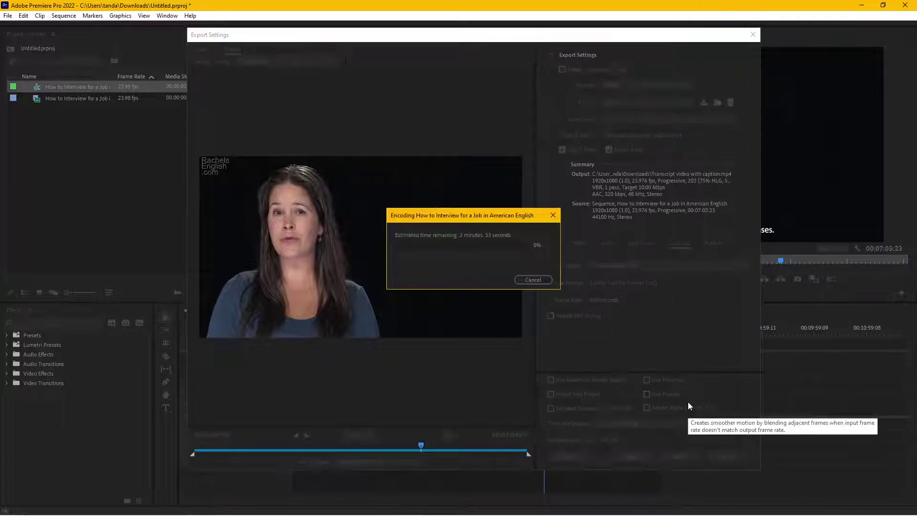
mouse_move(476, 514)
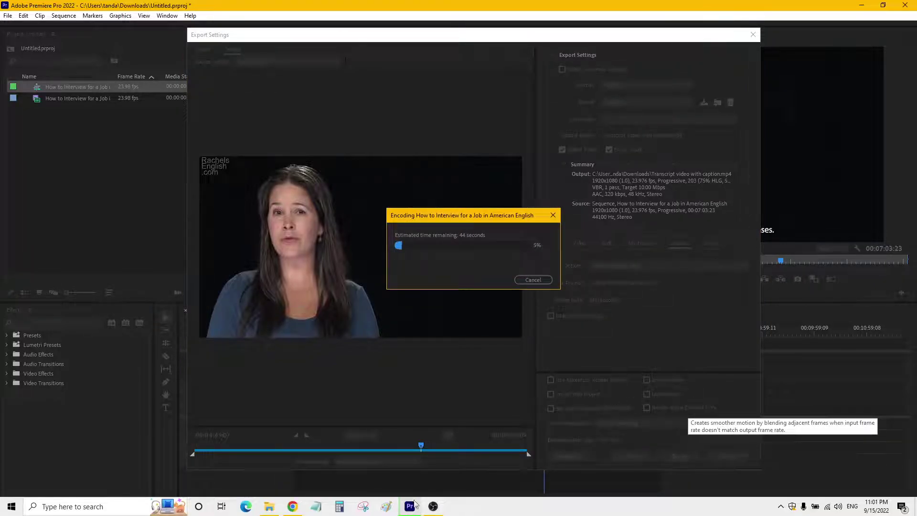
click(433, 506)
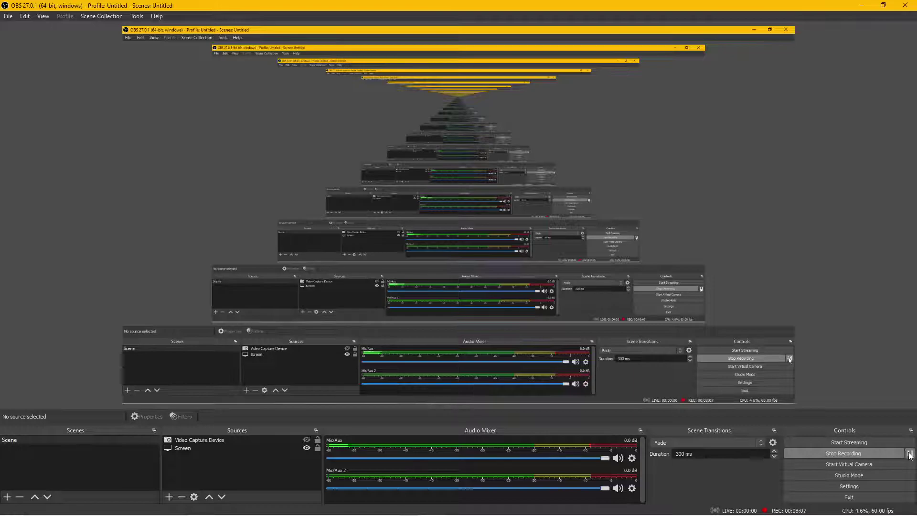
click(412, 506)
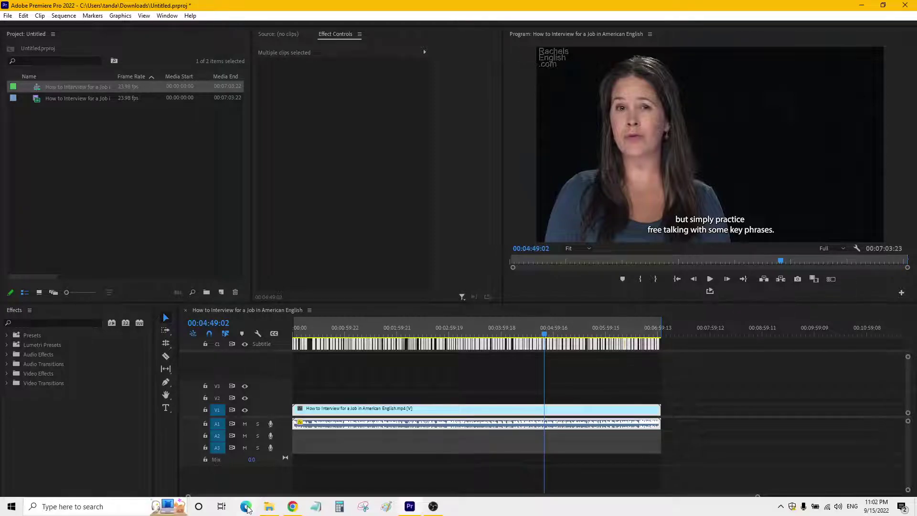
click(268, 506)
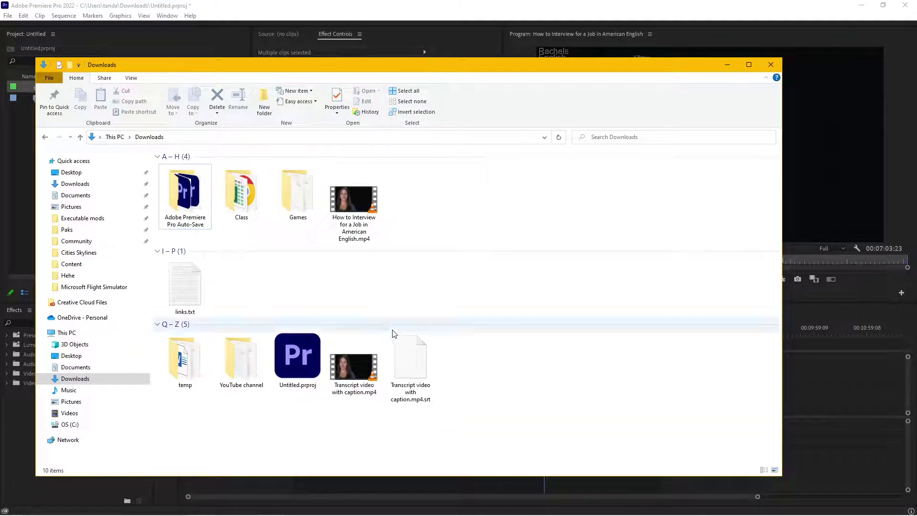
Check the exported MP4 and .srt, then open Transcript video with caption.mp4 with VLC media player
click(357, 369)
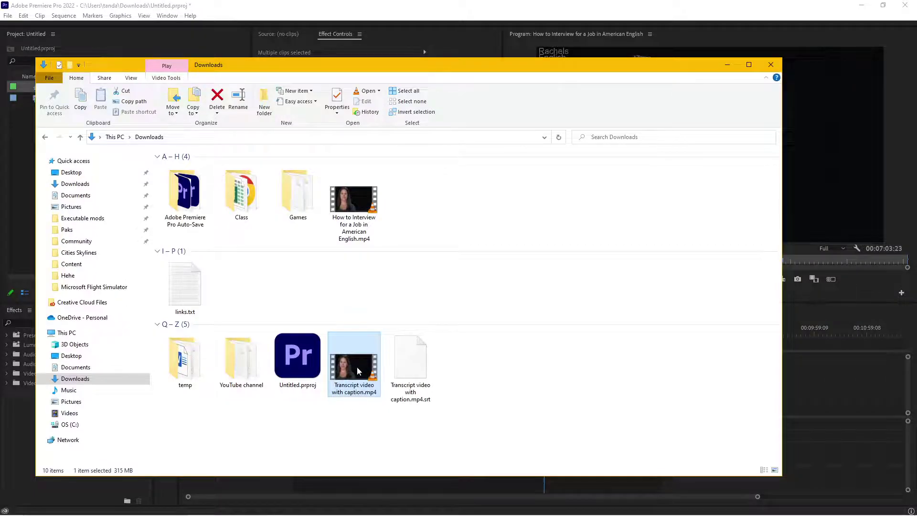
click(424, 376)
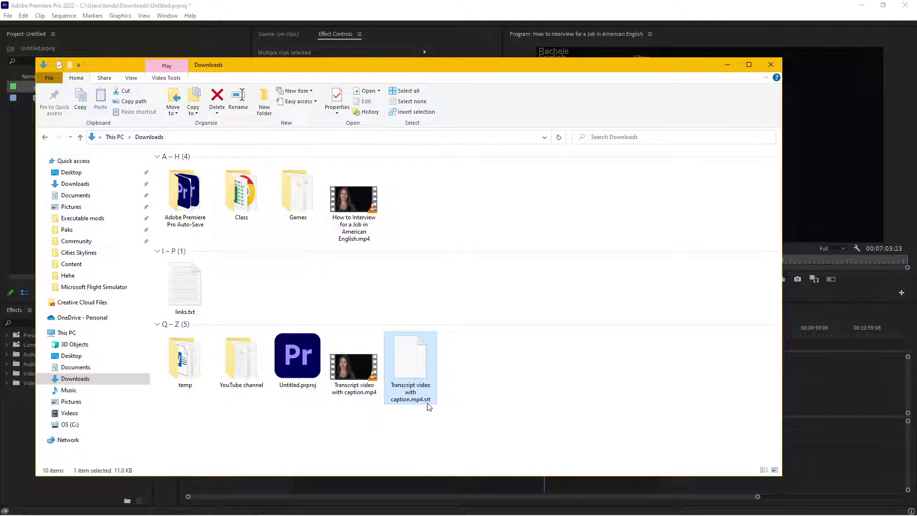
click(350, 369)
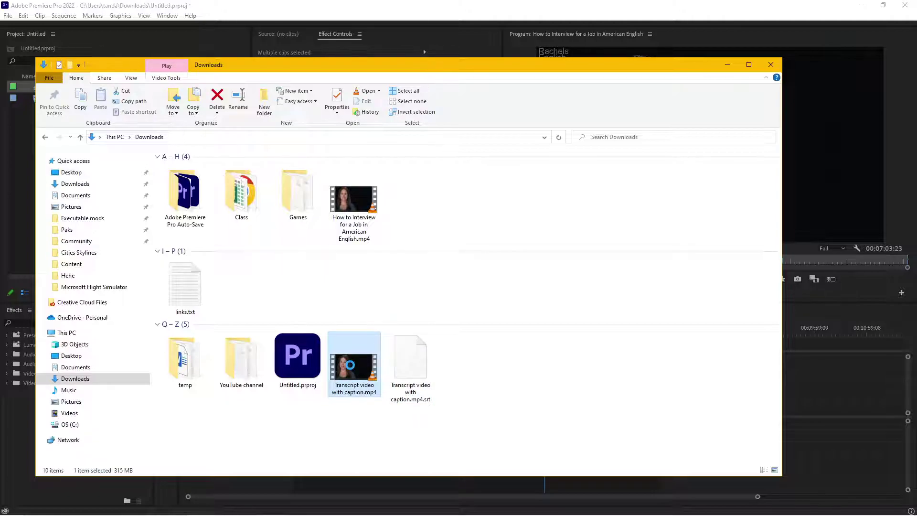
right_click(350, 366)
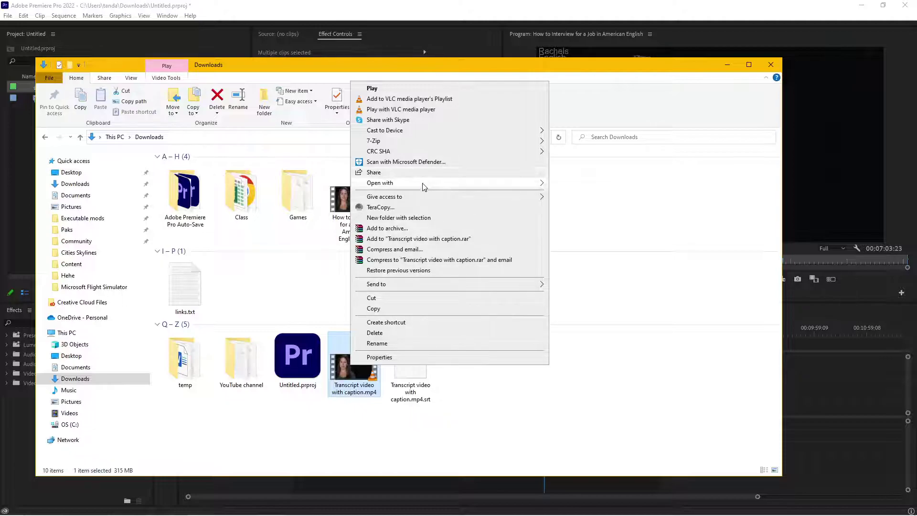
mouse_move(423, 187)
click(562, 225)
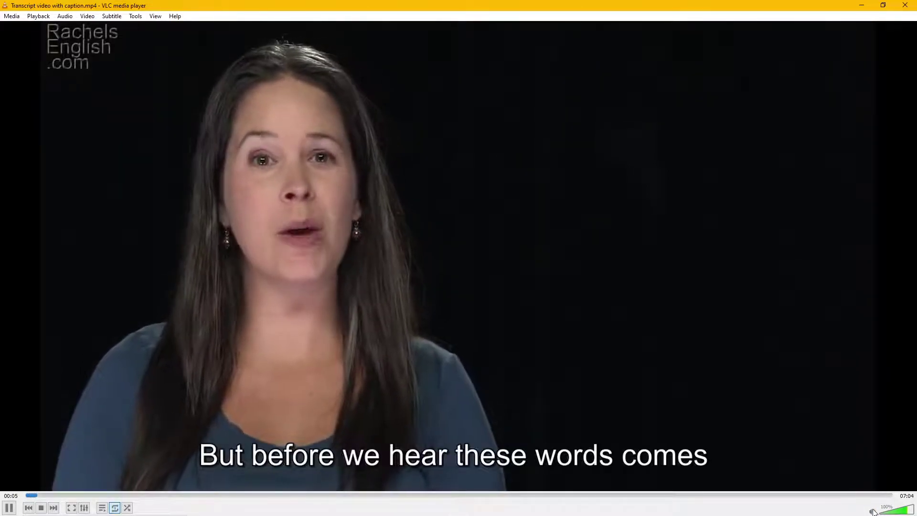
Mute VLC's audio while the captioned video plays
click(872, 511)
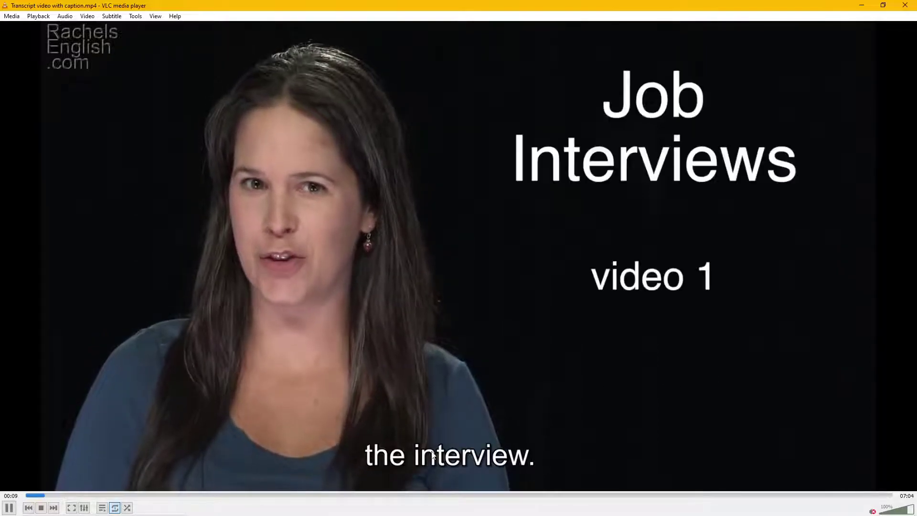
Close VLC and check the .srt and How to Interview for a Job in American English.mp4 in Downloads
click(902, 8)
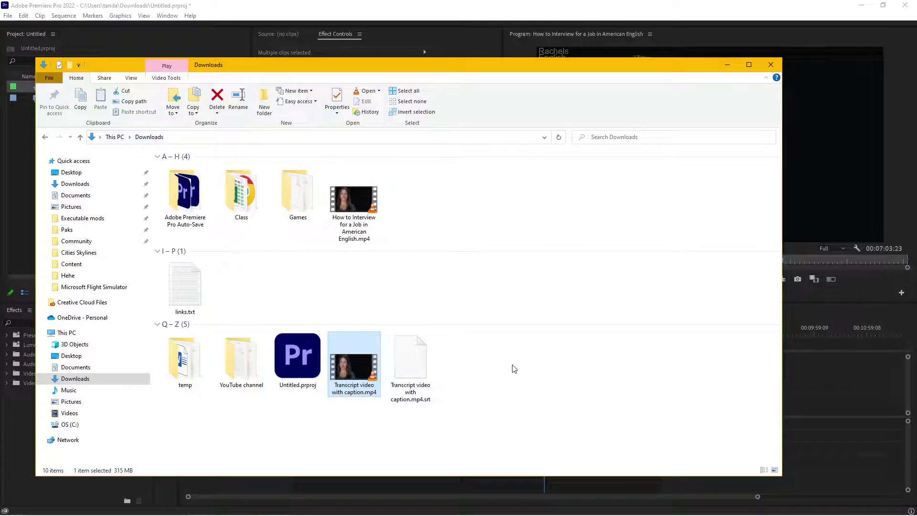
click(410, 362)
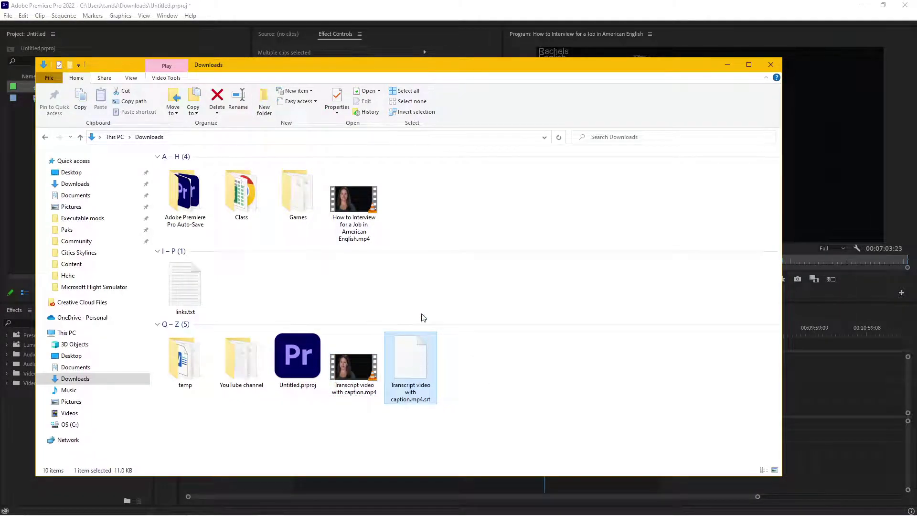
click(354, 201)
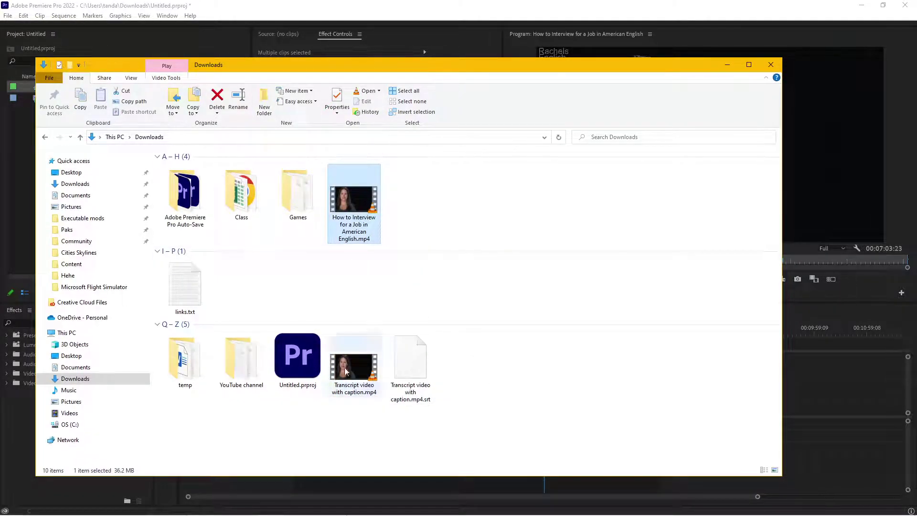
Upload How to Interview for a Job in American English.mp4 in YouTube Studio
mouse_move(347, 511)
click(293, 508)
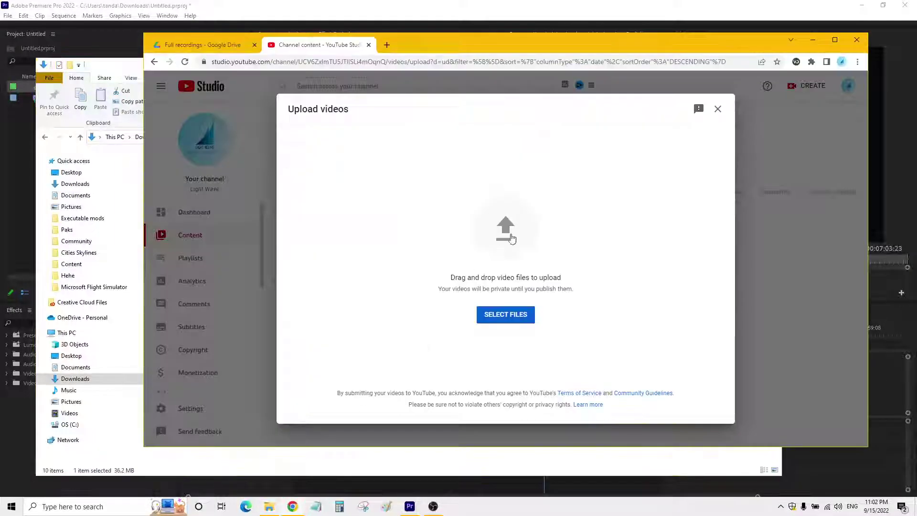
click(505, 226)
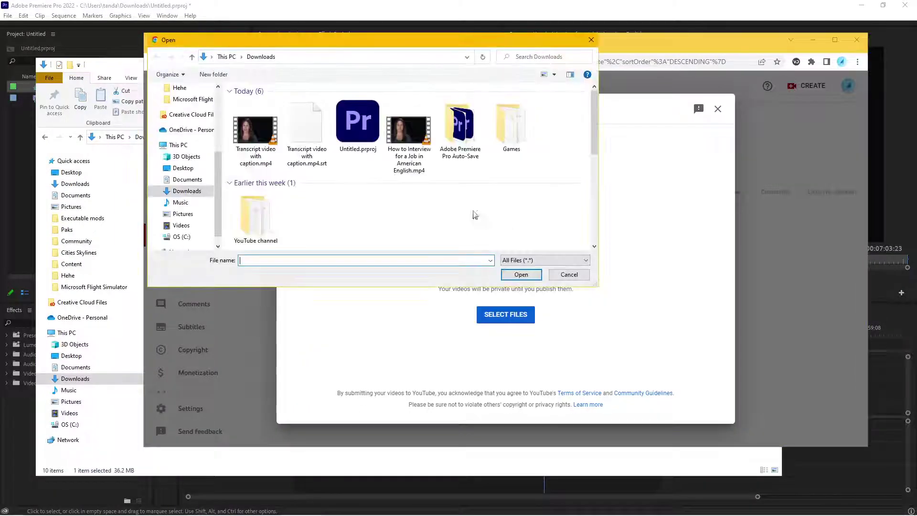
double_click(410, 124)
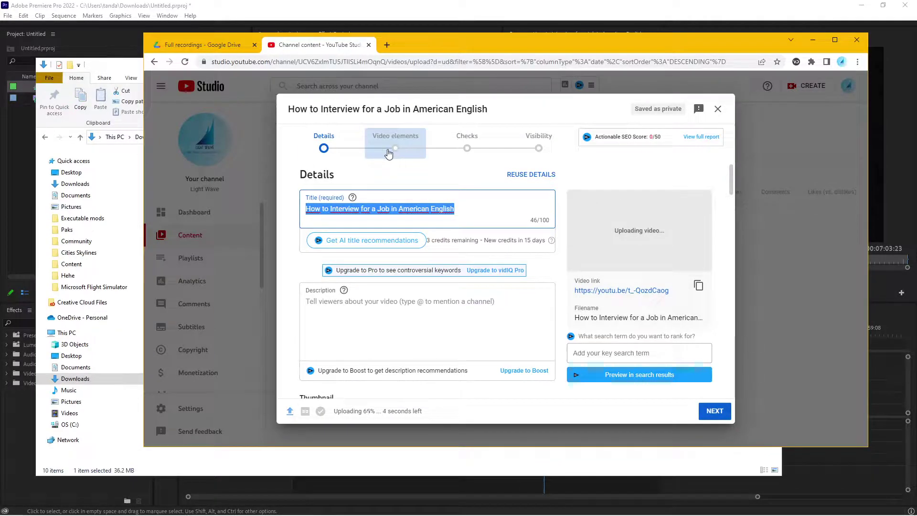
Set the uploaded video's visibility to Unlisted
click(538, 144)
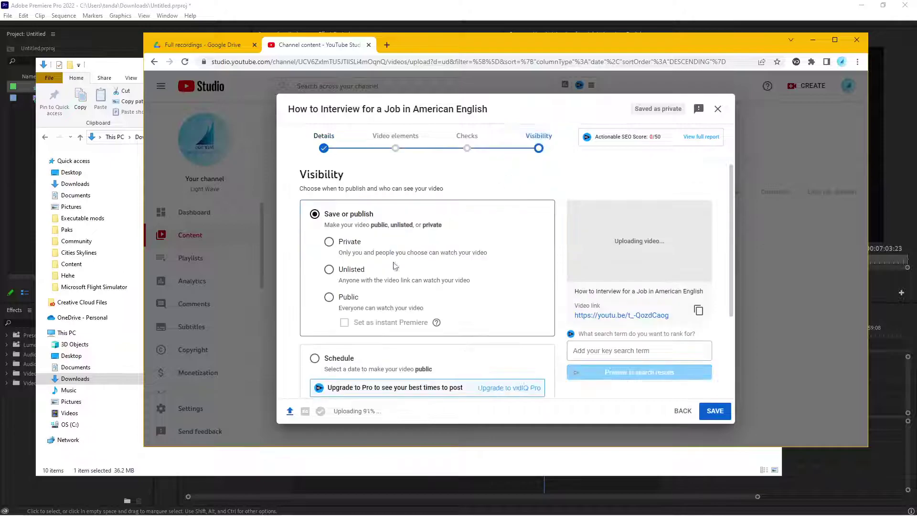
click(329, 269)
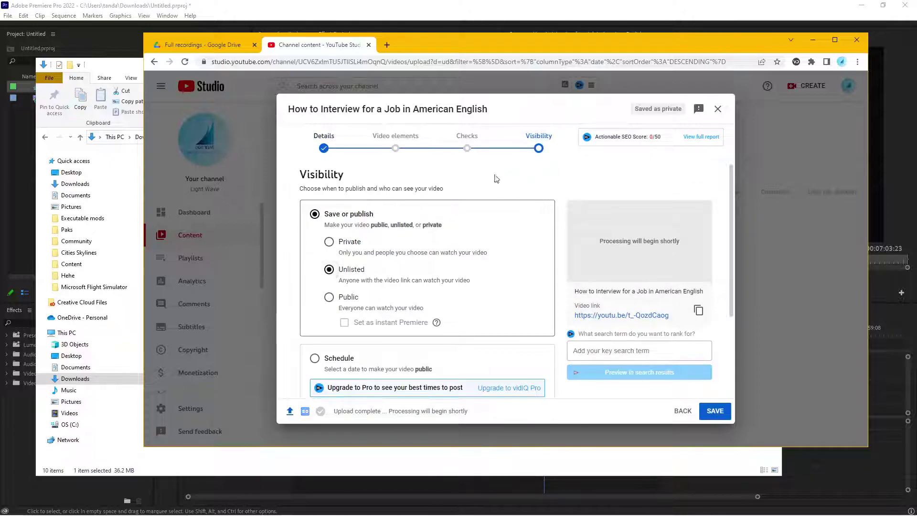
click(385, 152)
Go back to the Details step and look through the video's detail fields
click(323, 151)
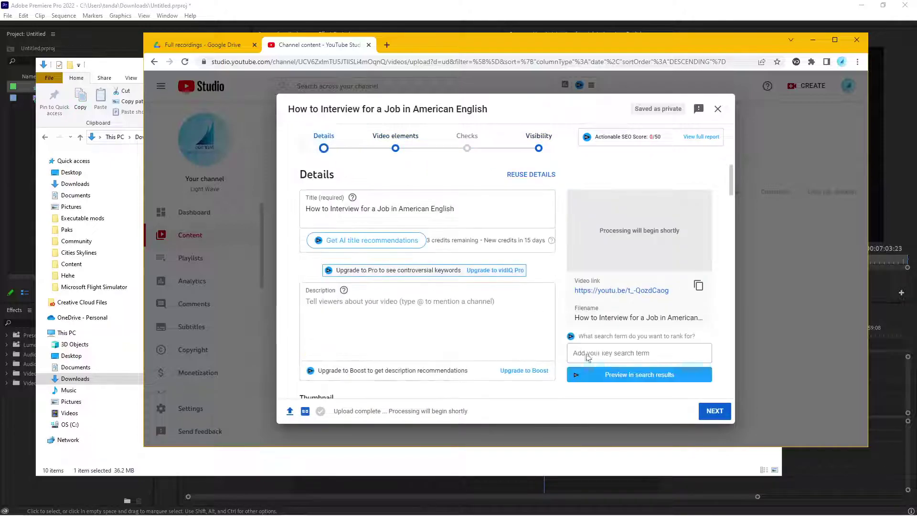
scroll(454, 357, down, 2)
scroll(454, 357, down, 3)
scroll(454, 357, down, 3)
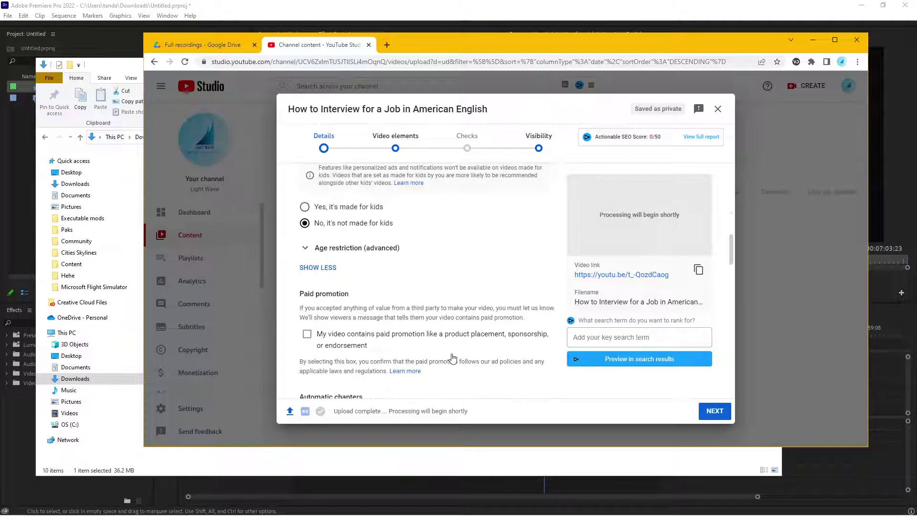
scroll(454, 357, down, 3)
scroll(452, 357, down, 3)
scroll(451, 355, down, 3)
scroll(452, 355, down, 3)
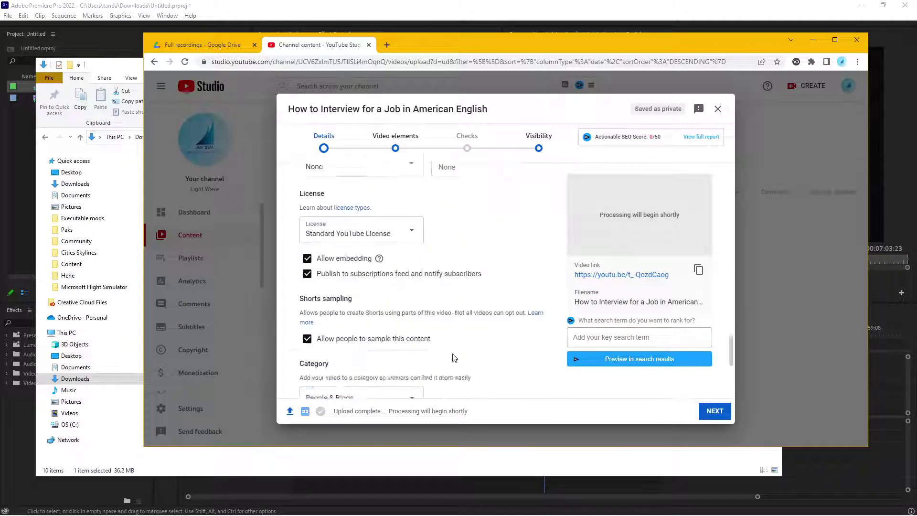
scroll(452, 355, down, 3)
scroll(453, 354, down, 1)
scroll(454, 357, up, 2)
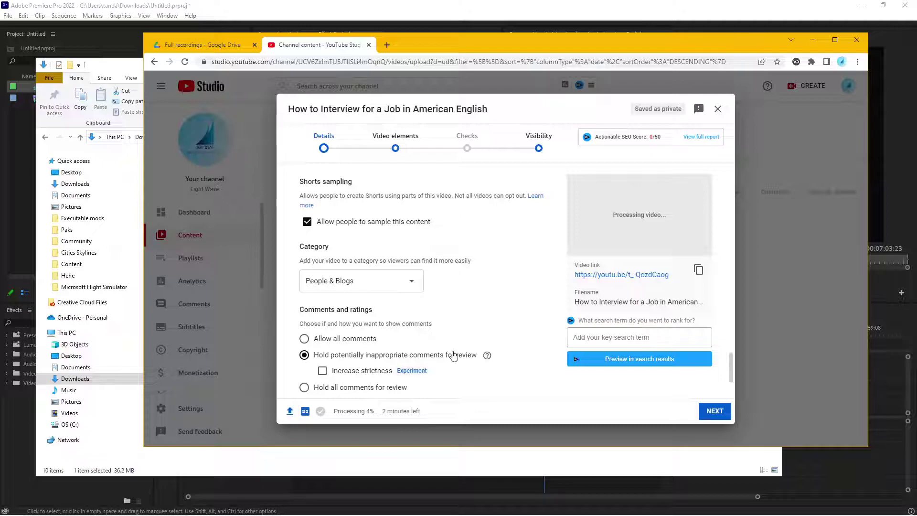
scroll(454, 356, up, 2)
scroll(454, 354, up, 3)
scroll(454, 354, up, 2)
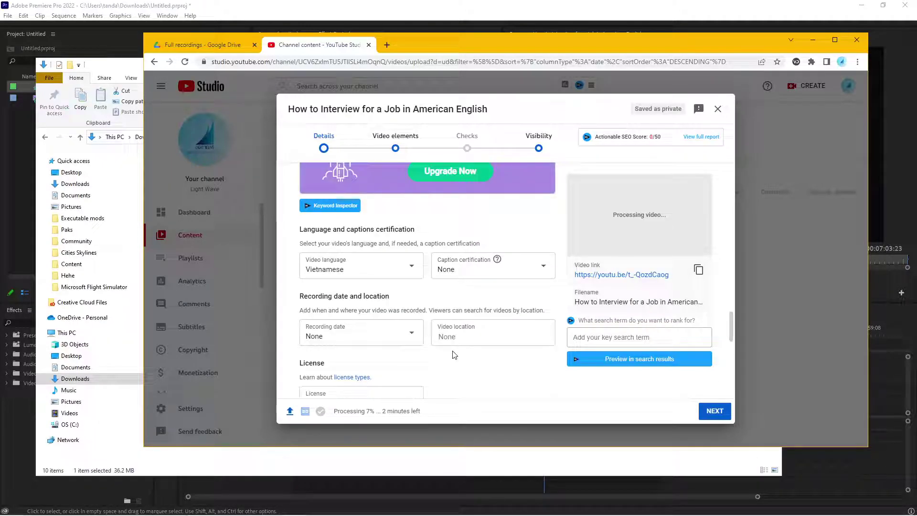
Set the video language to English (United States) and continue to Video elements
click(375, 269)
scroll(374, 219, up, 3)
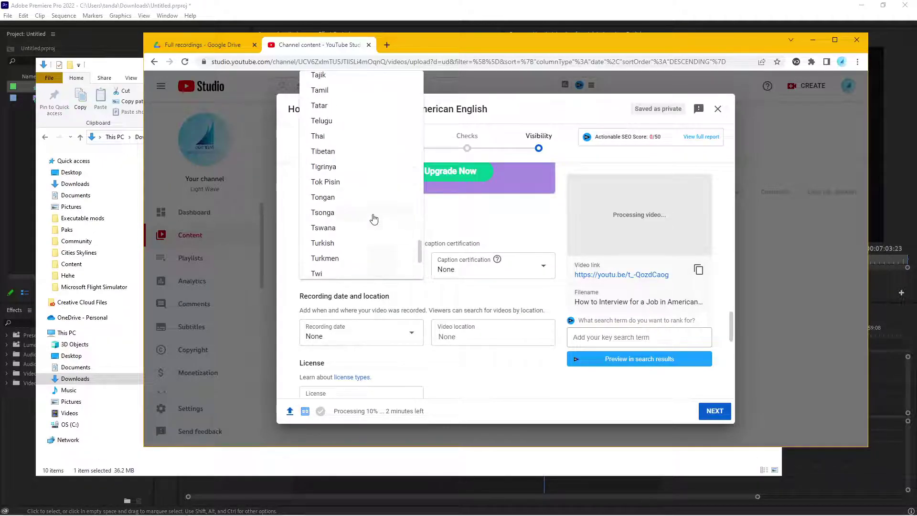
drag(417, 240, 435, 77)
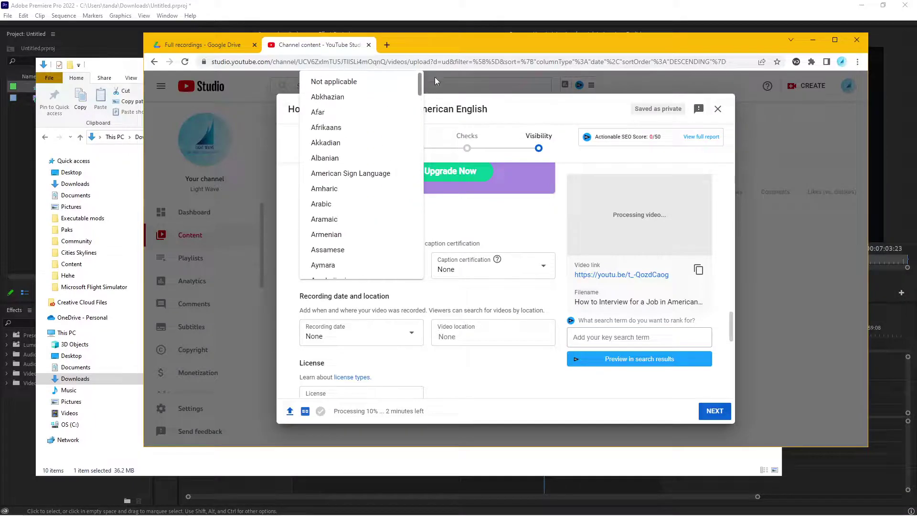
scroll(374, 172, down, 10)
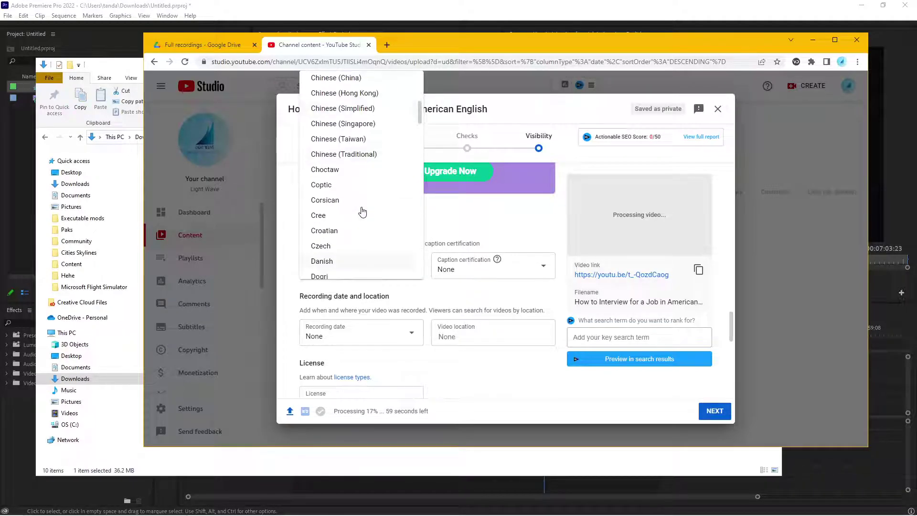
scroll(362, 210, down, 3)
scroll(384, 212, up, 2)
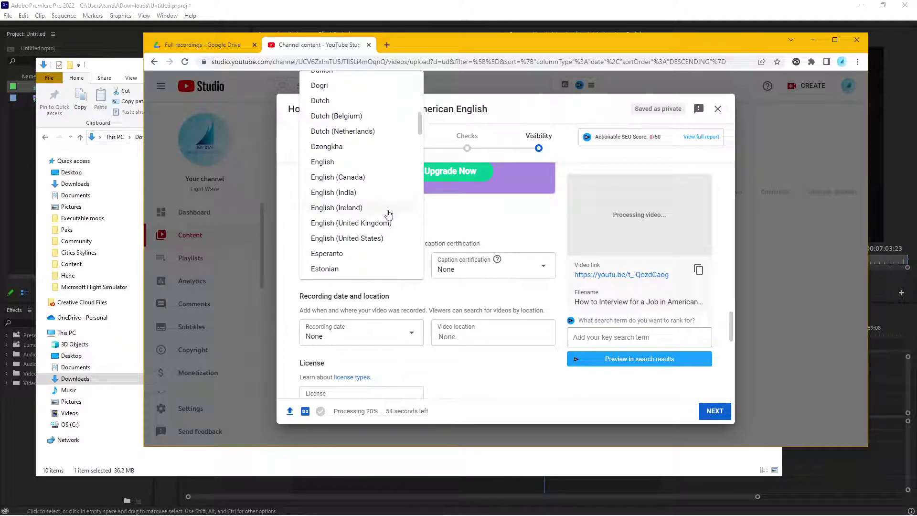
click(366, 238)
scroll(650, 374, up, 15)
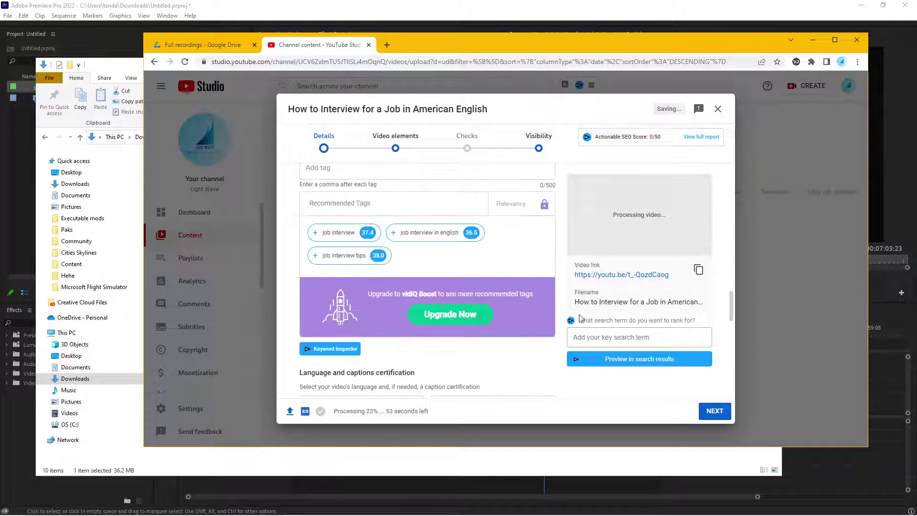
click(711, 419)
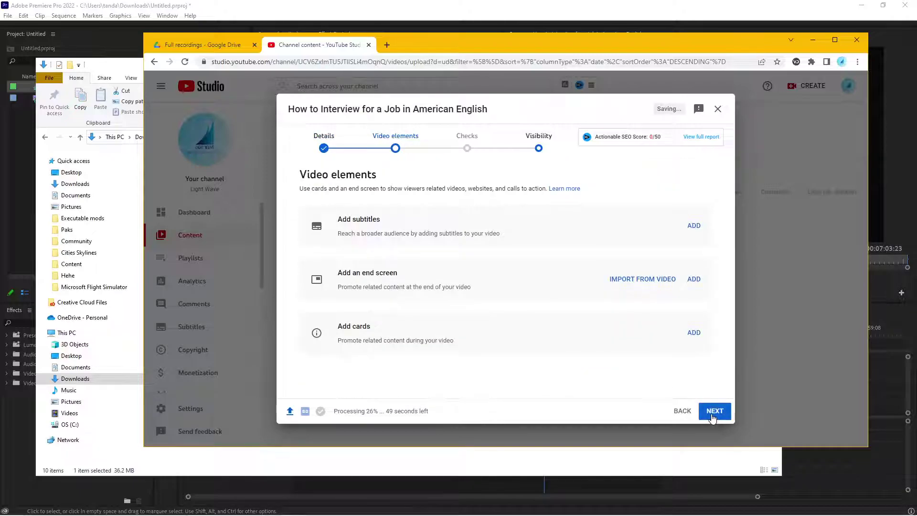
Step through Video elements and Checks, save the upload as Unlisted, and dismiss the processing notice
click(711, 419)
click(710, 419)
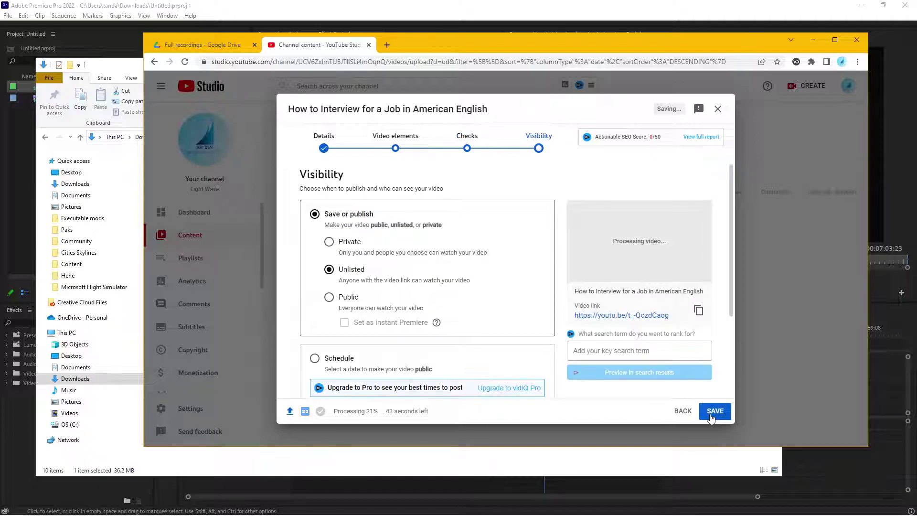
click(707, 418)
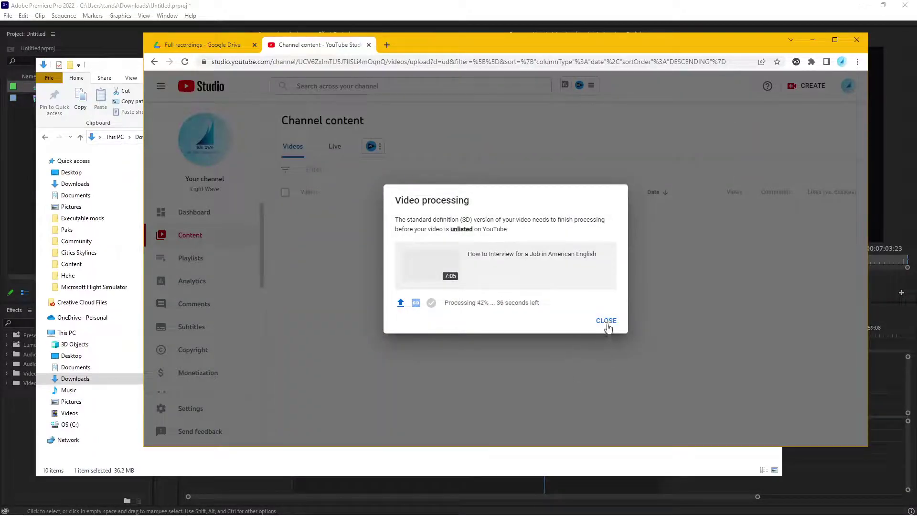
click(606, 321)
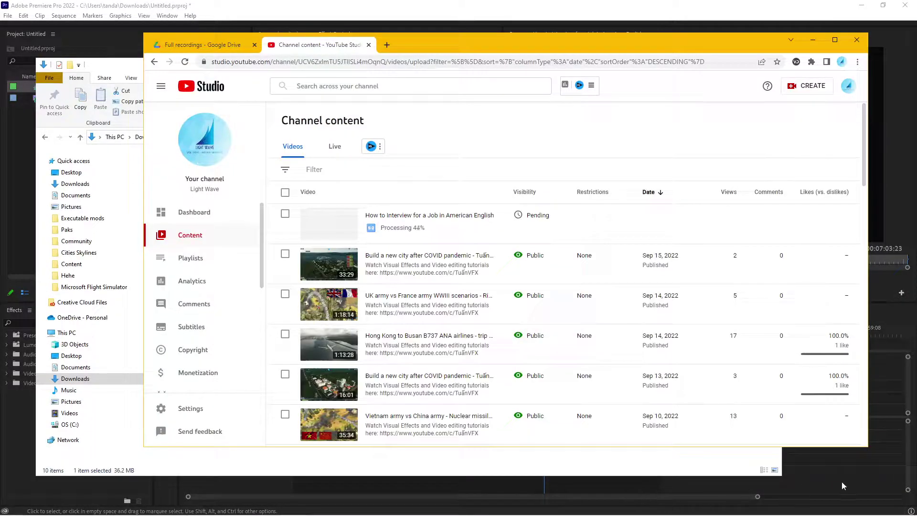
Return to the YouTube Studio channel content list in the browser
click(504, 505)
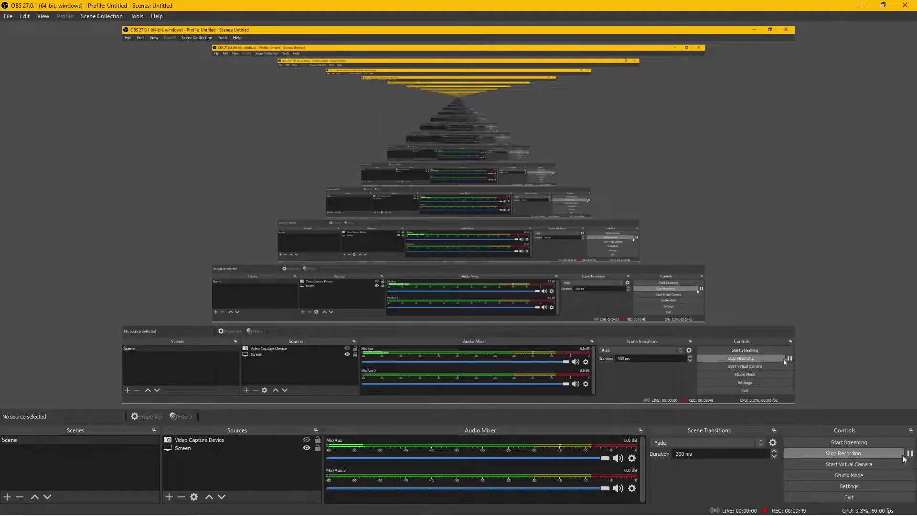
click(315, 506)
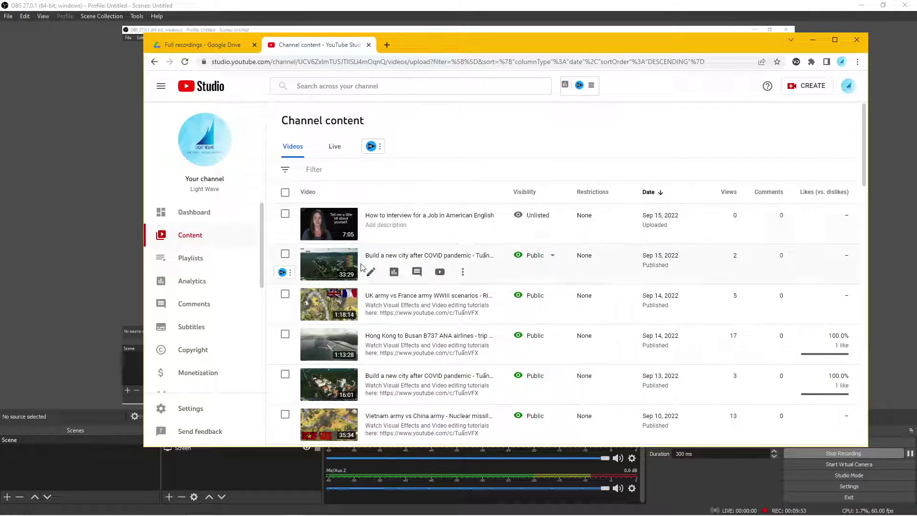
mouse_move(373, 238)
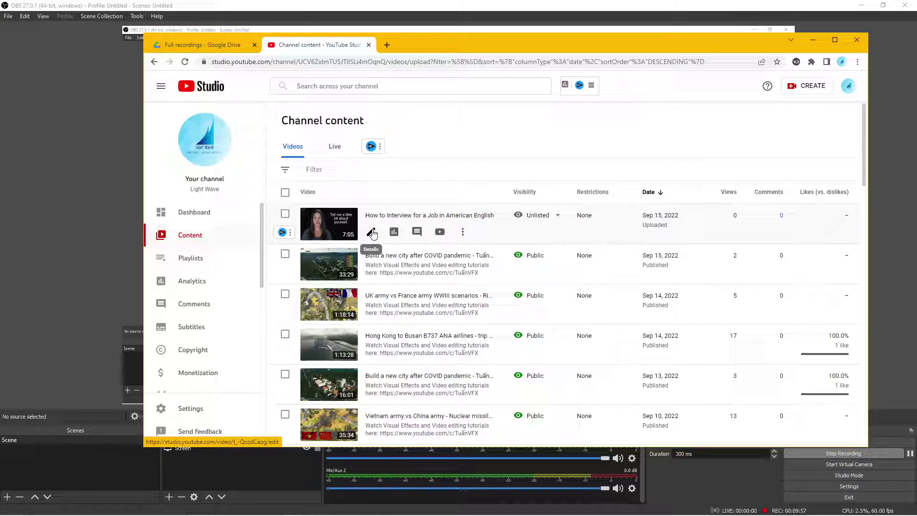
From the interview video's details, go to Subtitles and add English (United States) subtitles
click(372, 232)
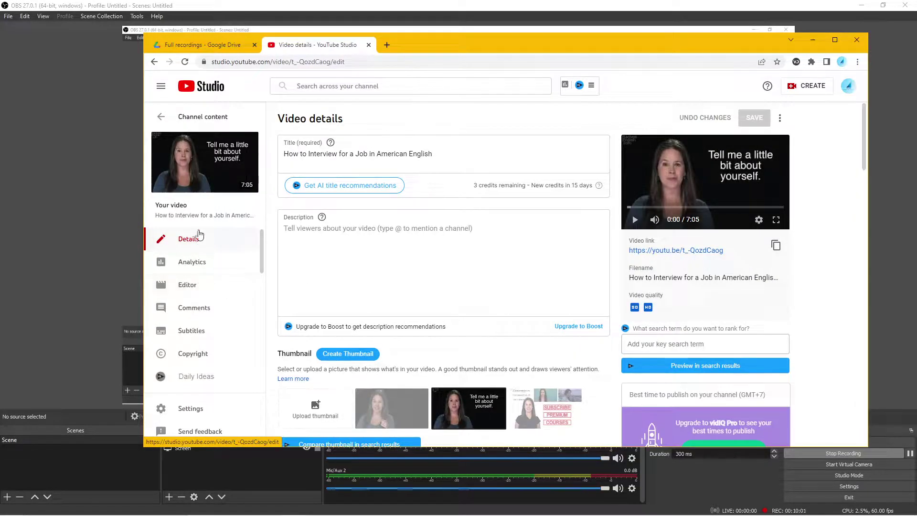
click(191, 330)
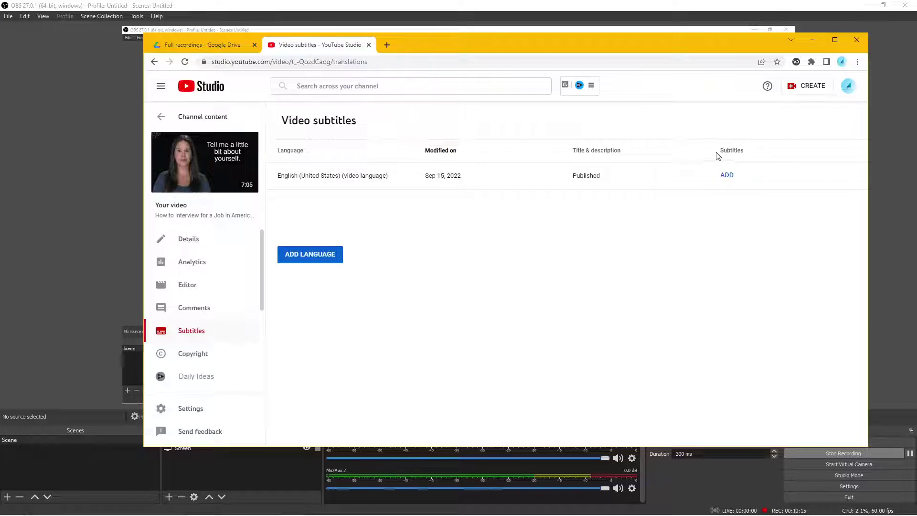
click(728, 176)
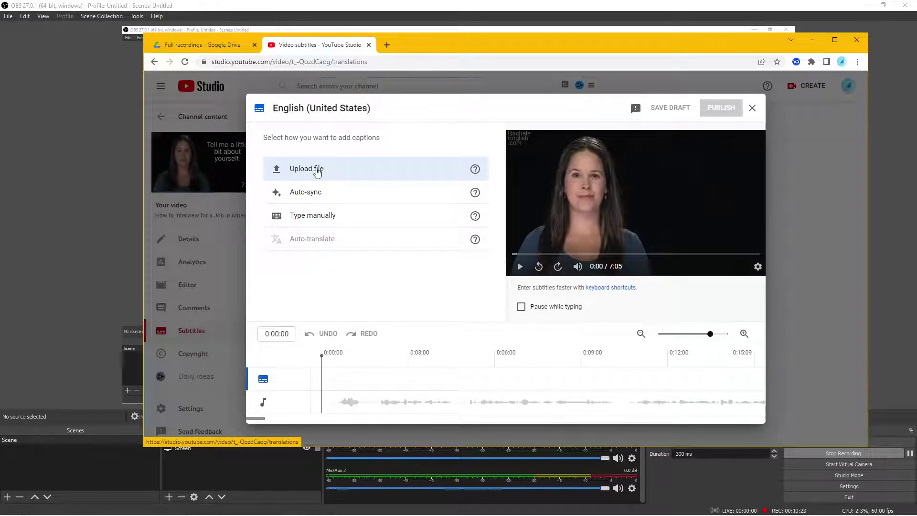
Upload 'Transcript video with caption.mp4.srt' with timing as the English (United States) subtitles
click(297, 172)
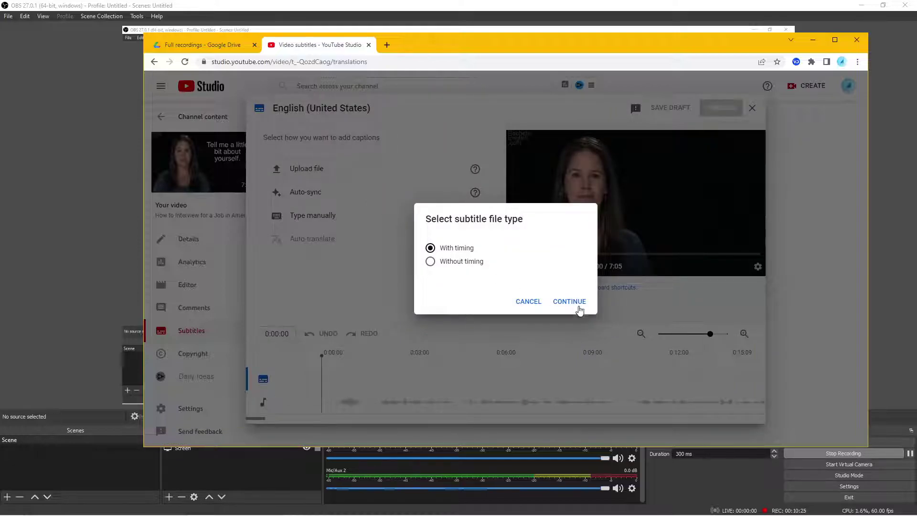
click(569, 301)
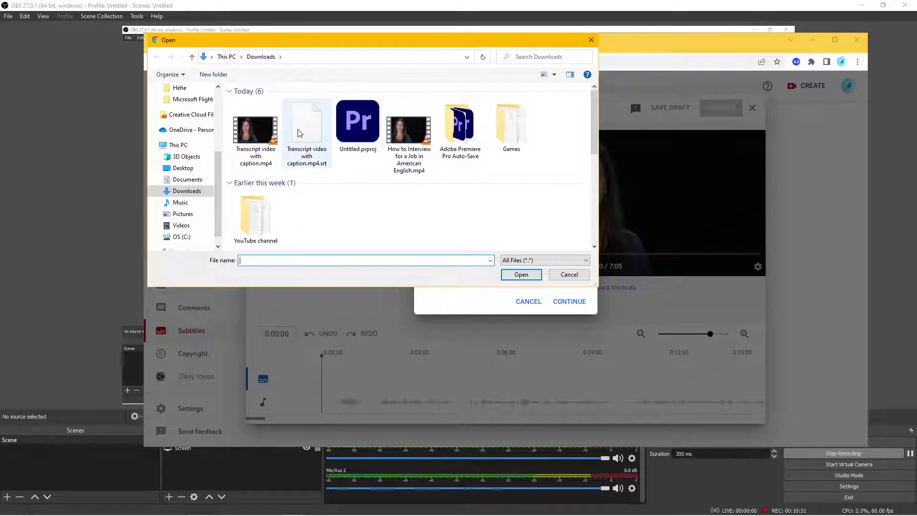
double_click(298, 132)
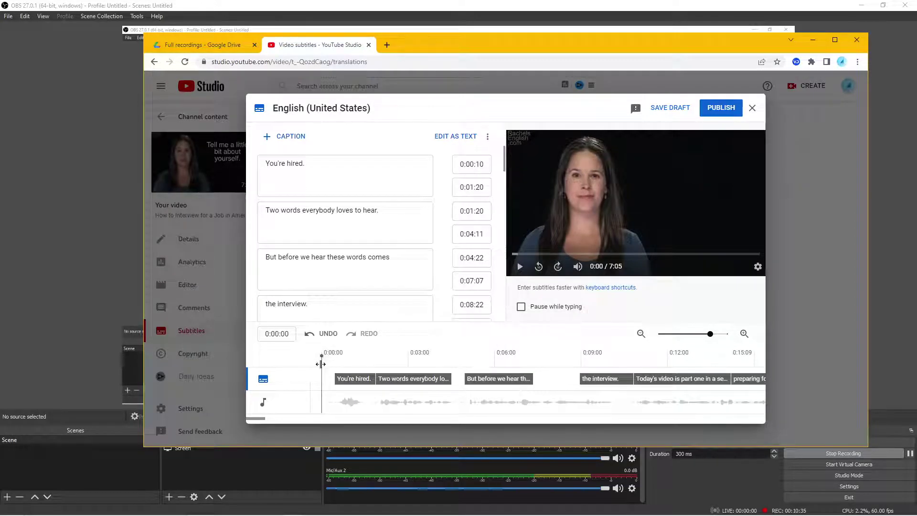
Preview captions like 'the interview.' on the timeline, then publish the English (United States) subtitles
click(341, 367)
drag(340, 367, 360, 367)
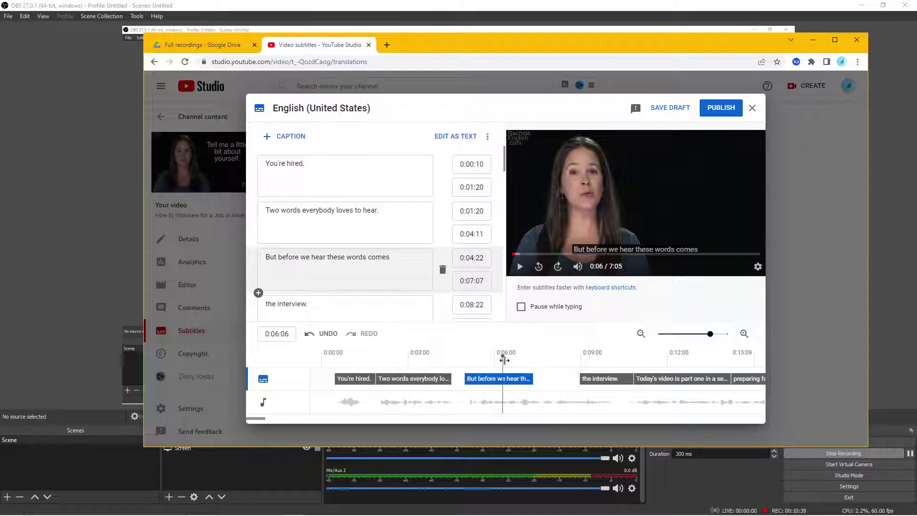
drag(409, 368, 761, 364)
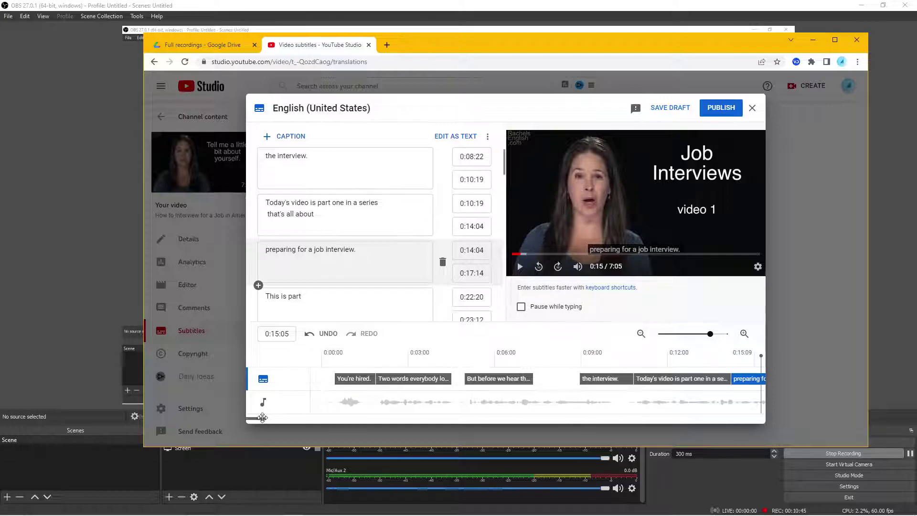
drag(261, 418, 351, 428)
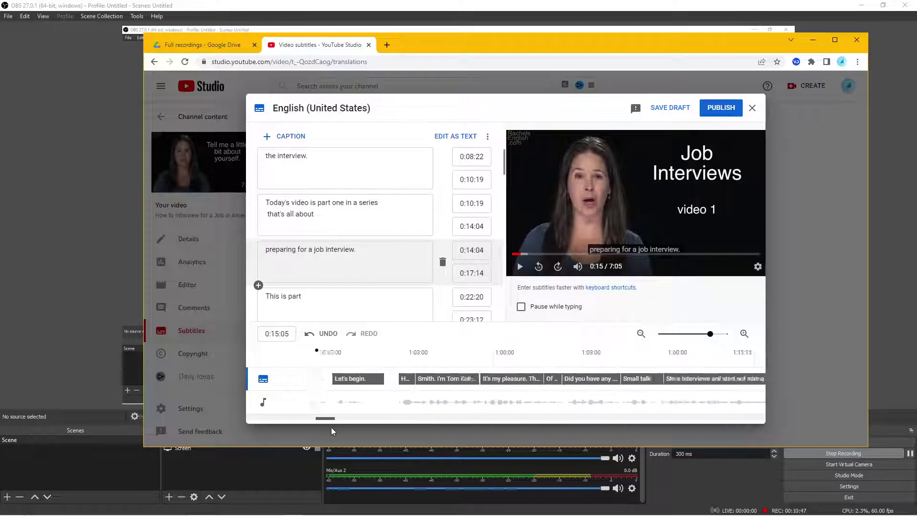
click(488, 378)
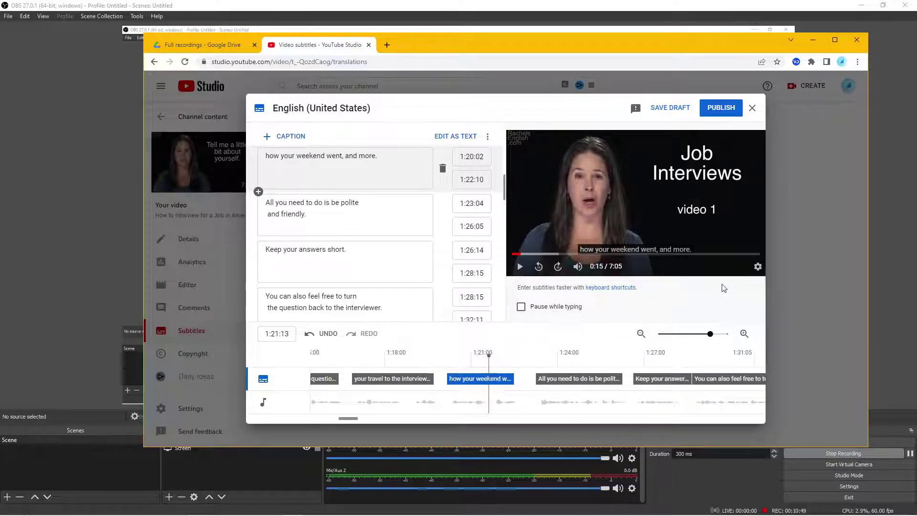
click(719, 109)
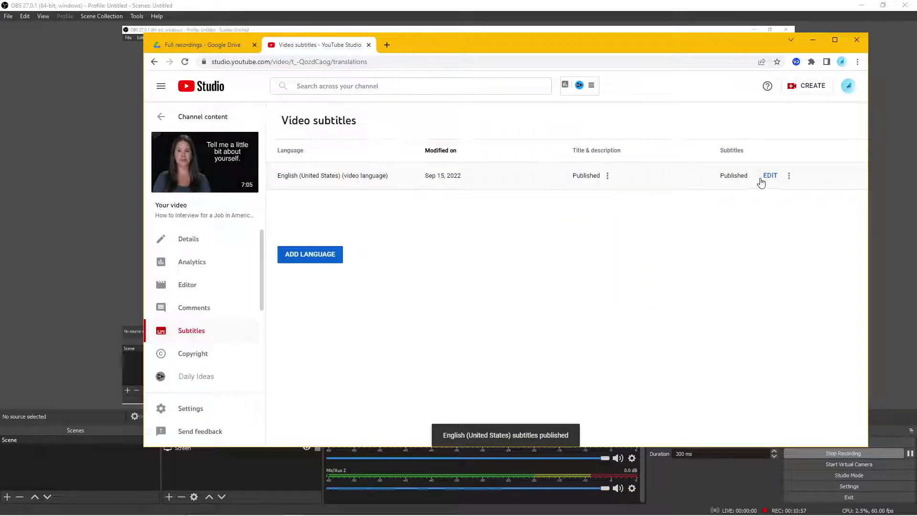
From the video's Details page, open its youtu.be watch link in a new tab
click(185, 238)
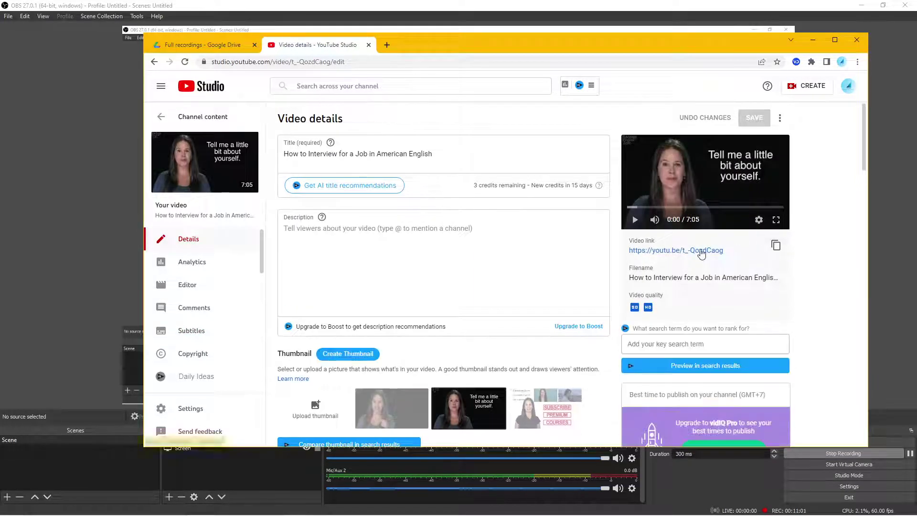
click(720, 250)
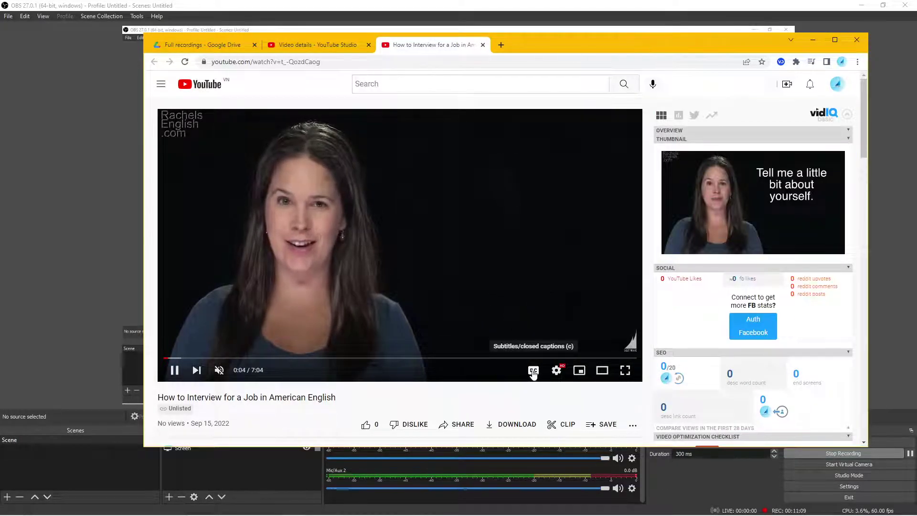
Turn on CC in the YouTube player and minimize Premiere Pro to watch the subtitled video
click(533, 377)
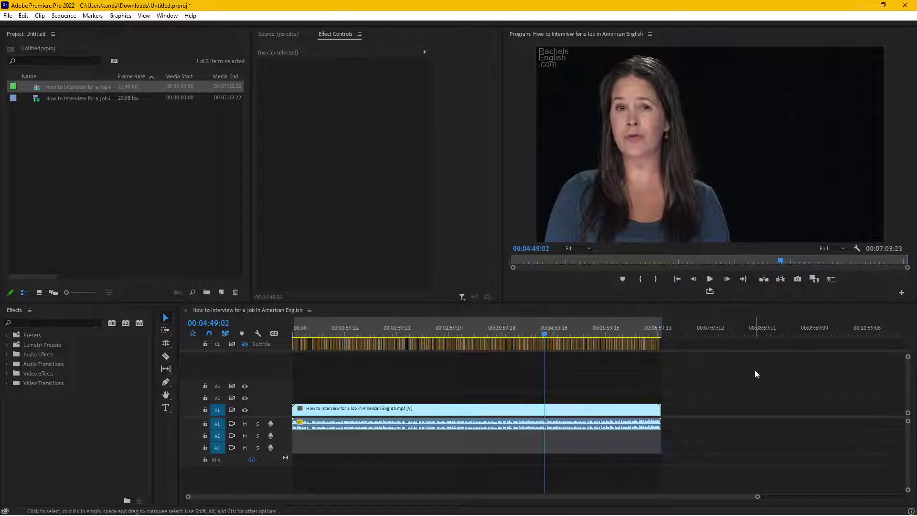
click(861, 4)
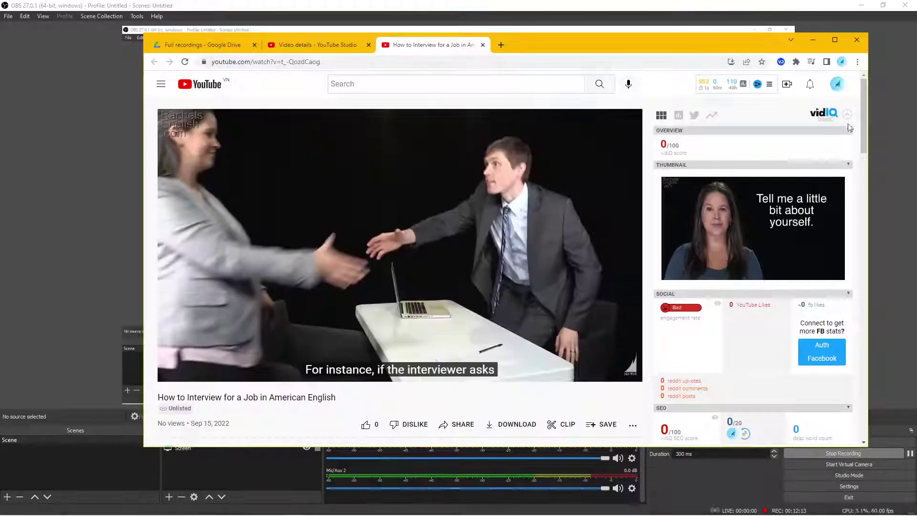